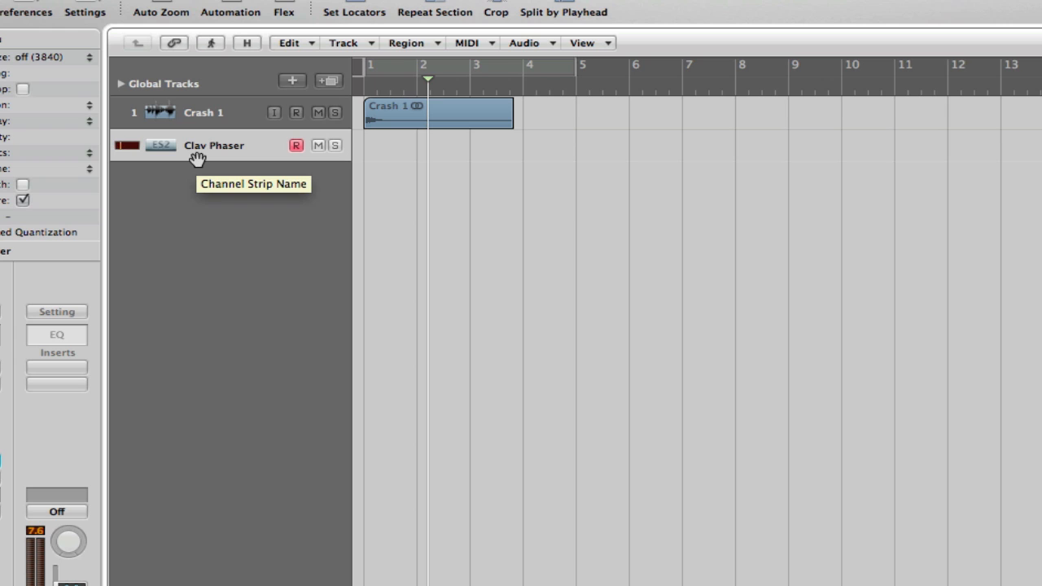
- Select the Crash 1 track and show the mixer below the arrangement
click(197, 114)
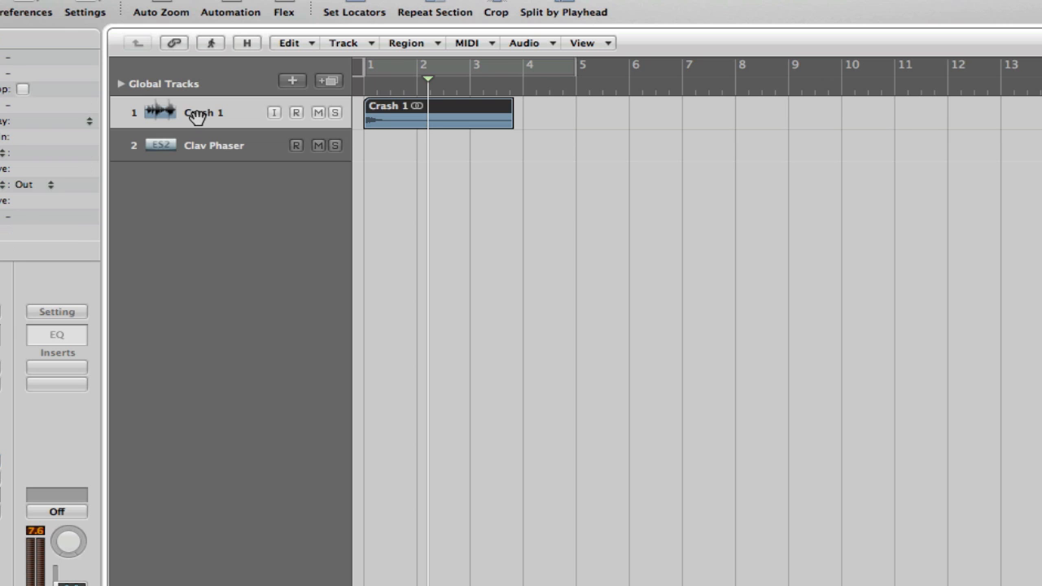
click(201, 143)
click(213, 117)
key(x)
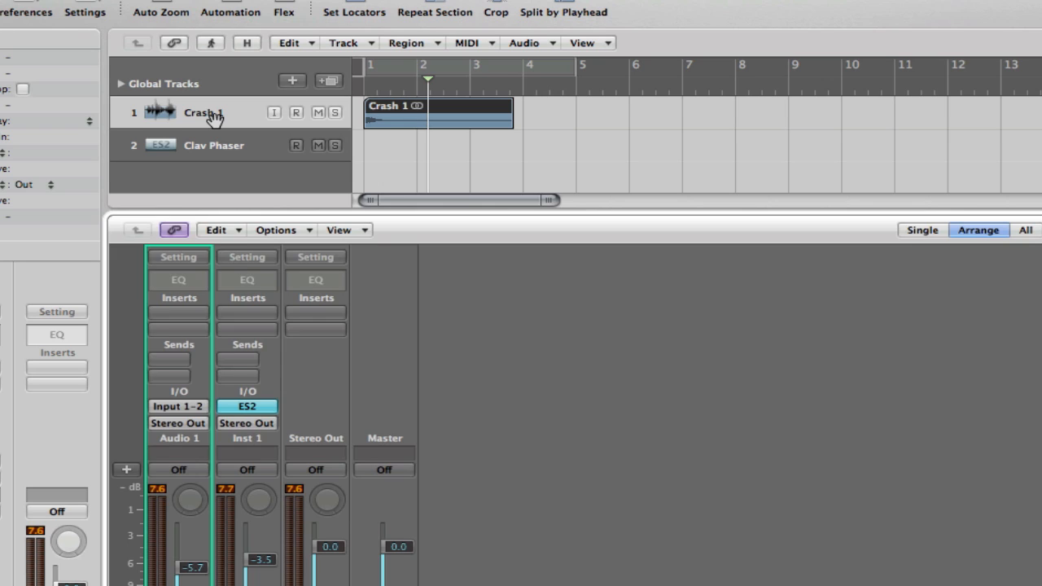
- Add a send to Bus 1 on the Clav Phaser channel strip
click(343, 546)
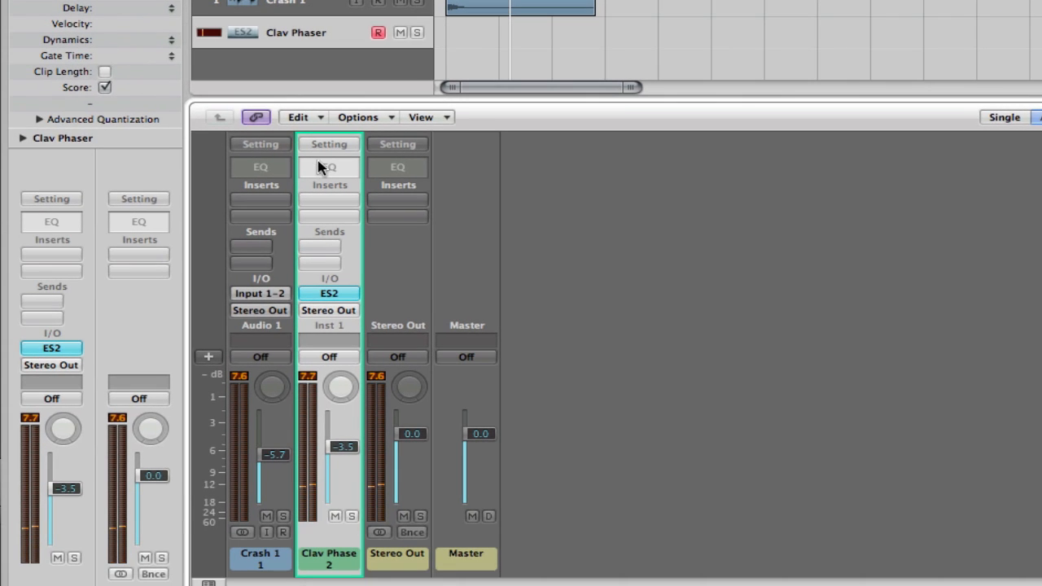
click(321, 261)
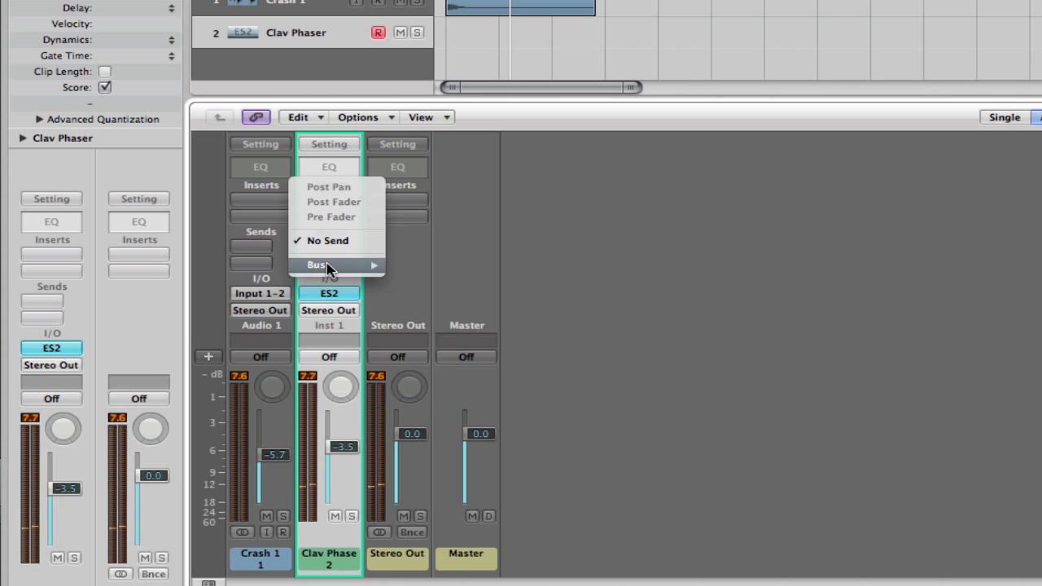
mouse_move(321, 262)
click(442, 203)
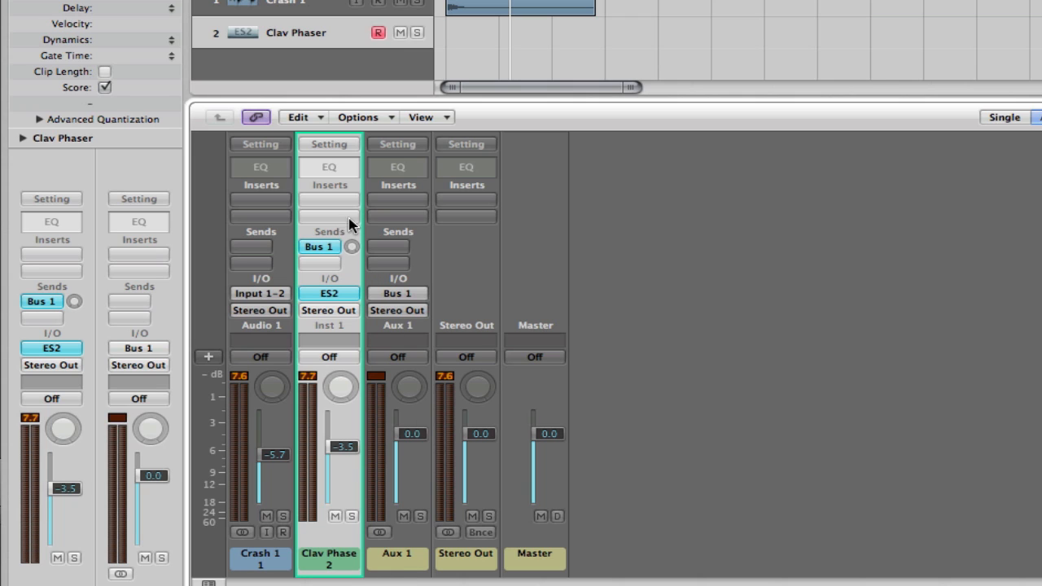
- Insert the stereo Echo delay plug-in in the first insert slot of Aux 1
click(399, 563)
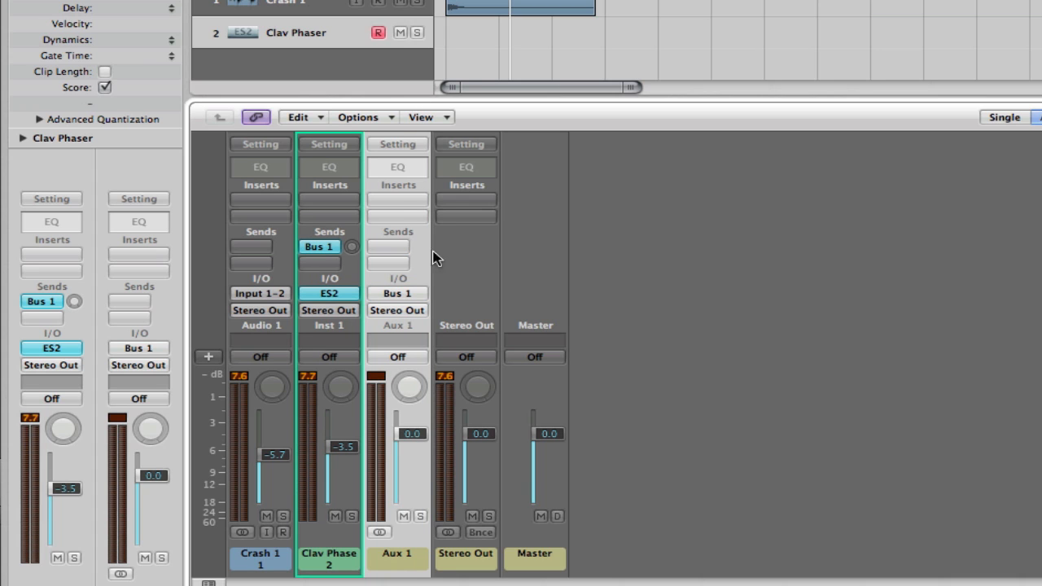
click(398, 200)
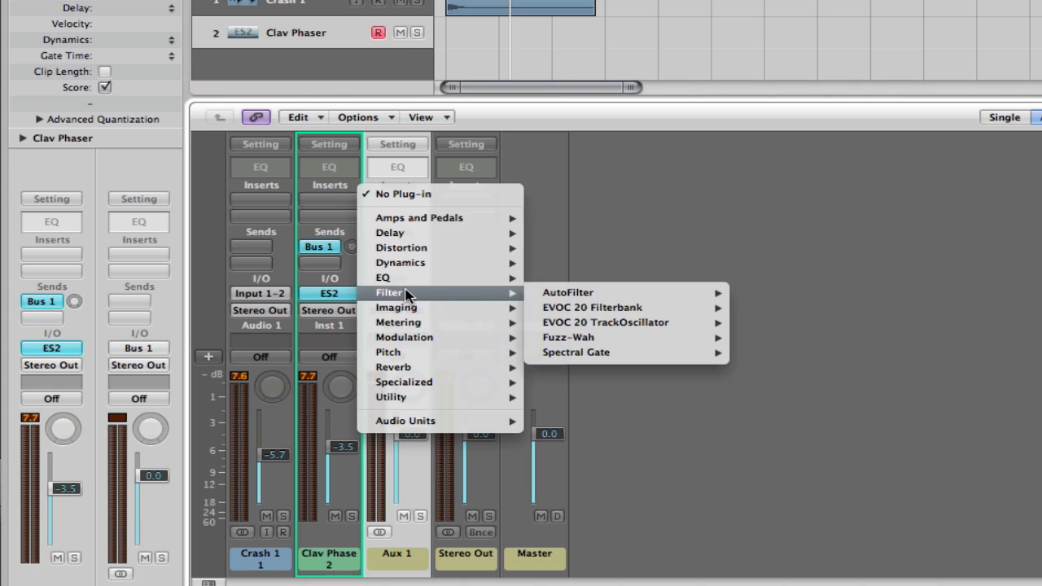
mouse_move(424, 231)
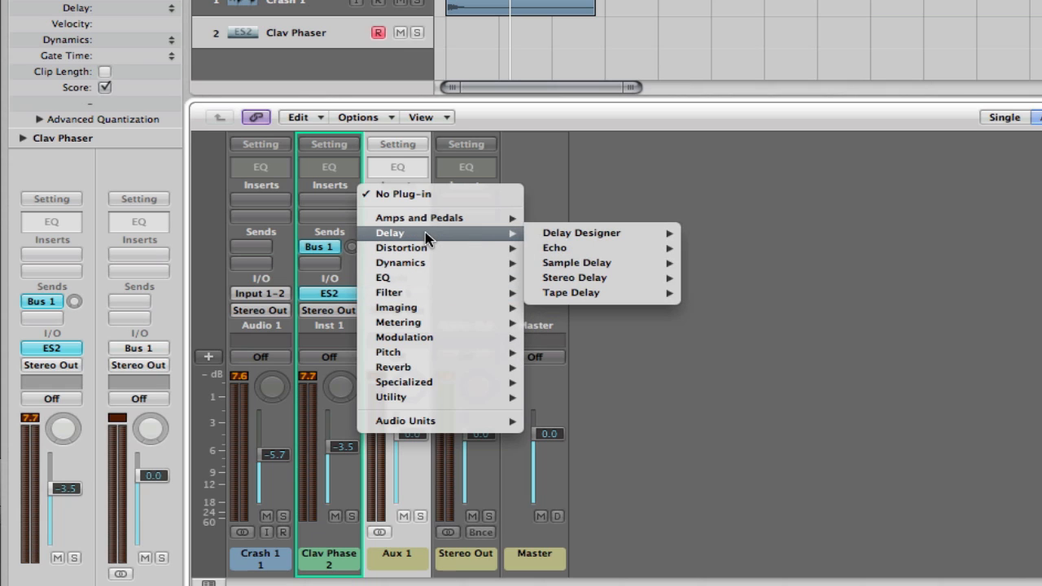
mouse_move(575, 251)
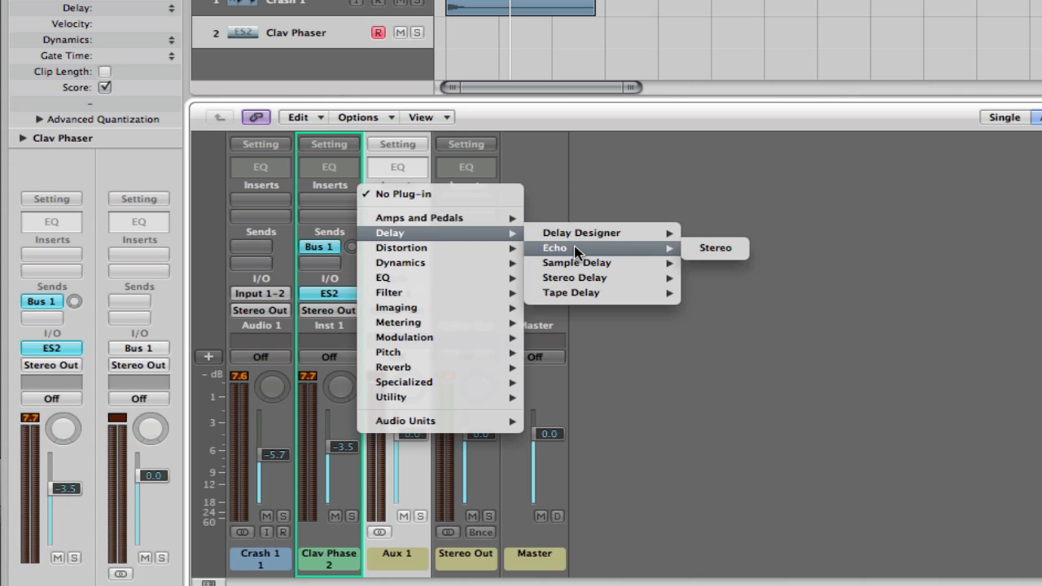
click(575, 249)
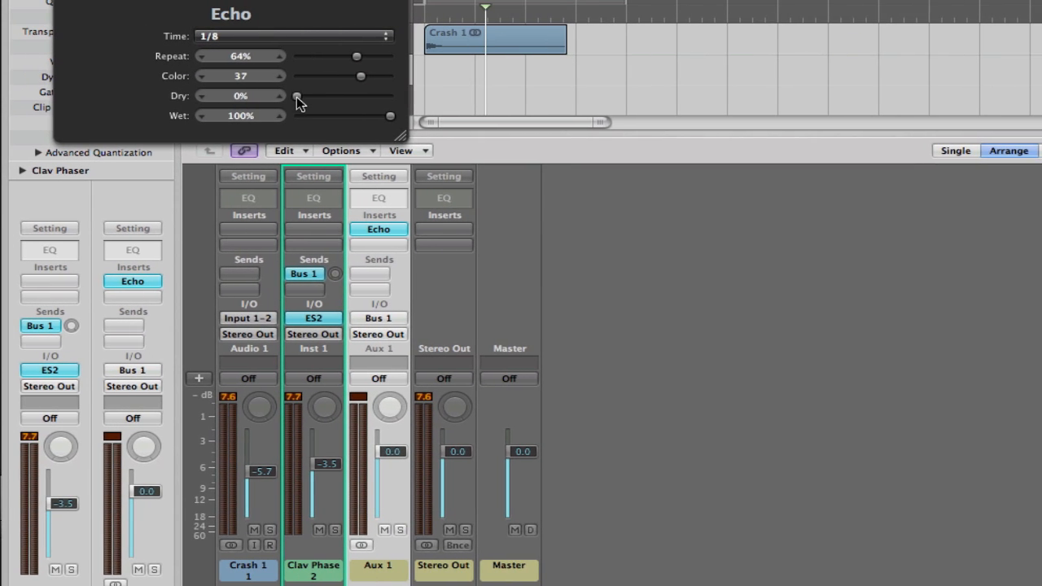
- Set the Echo's Dry level to 100% and its Time to a dotted 1/4 note, and close the plug-in window
drag(311, 60, 513, 56)
click(278, 36)
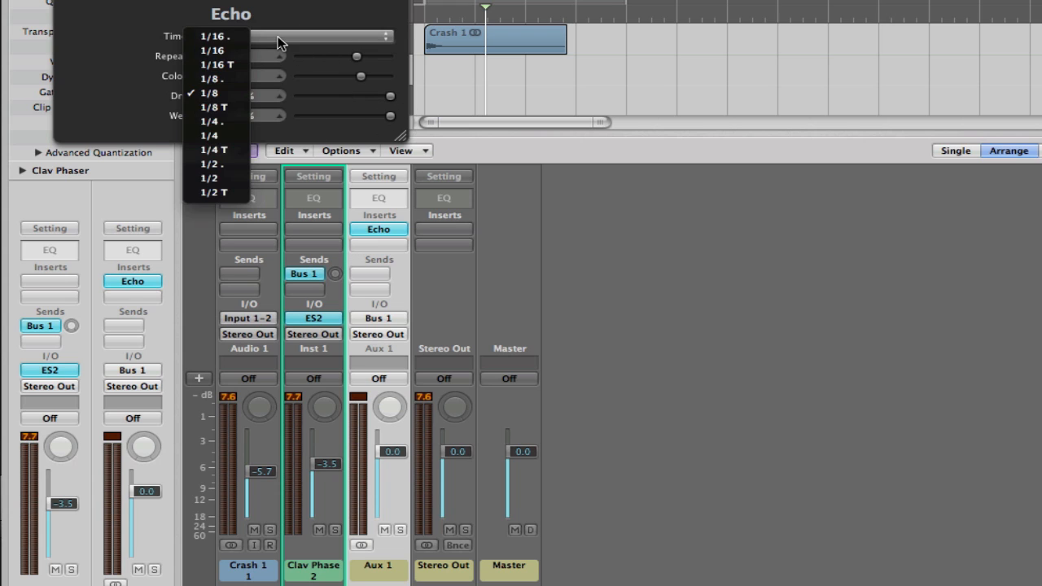
click(236, 121)
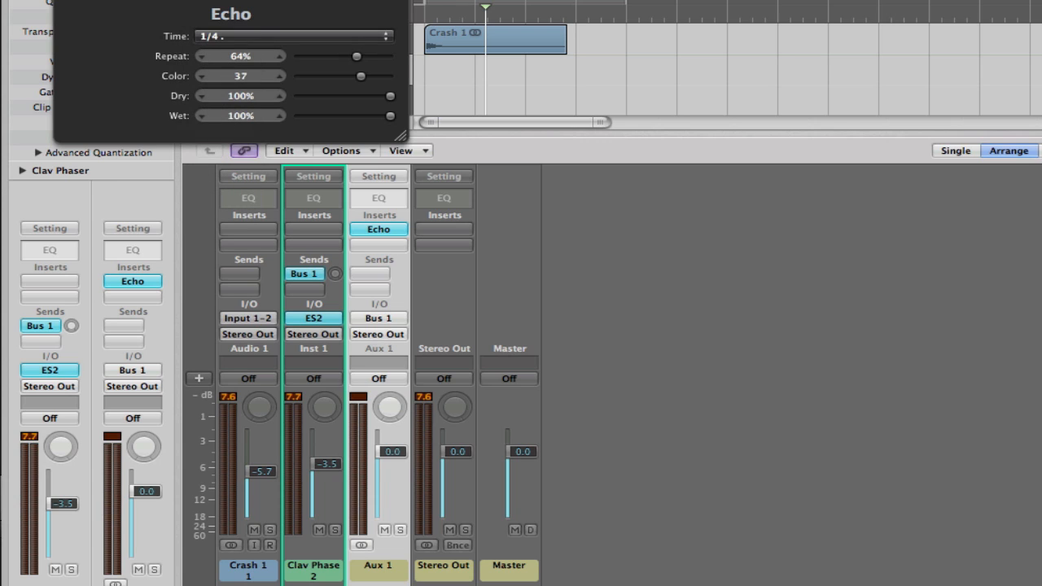
click(63, 0)
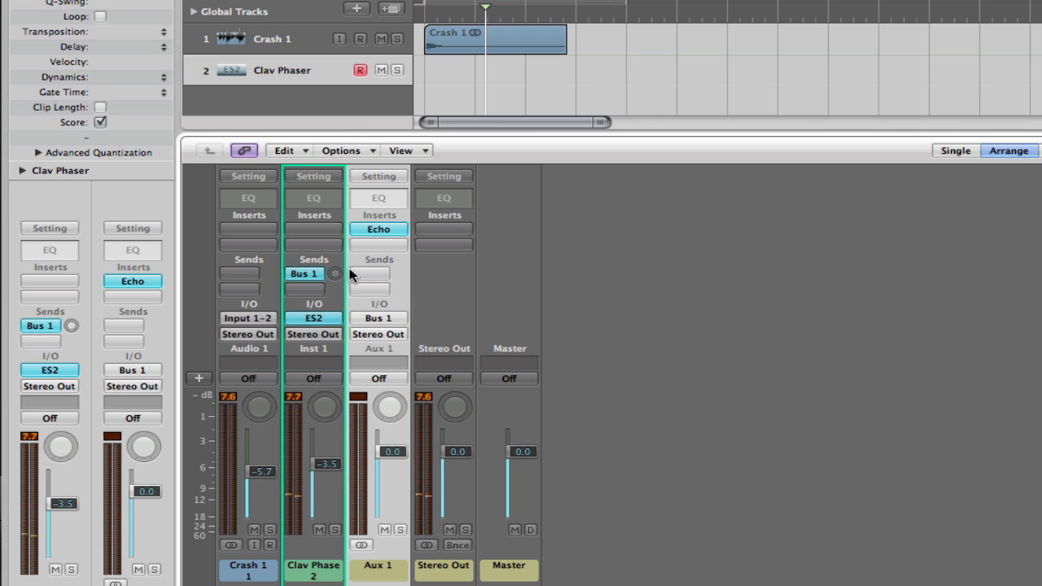
- Raise the Clav Phaser channel's Bus 1 send level and add a second send to Bus 2
drag(334, 273, 337, 228)
drag(335, 274, 336, 169)
click(310, 291)
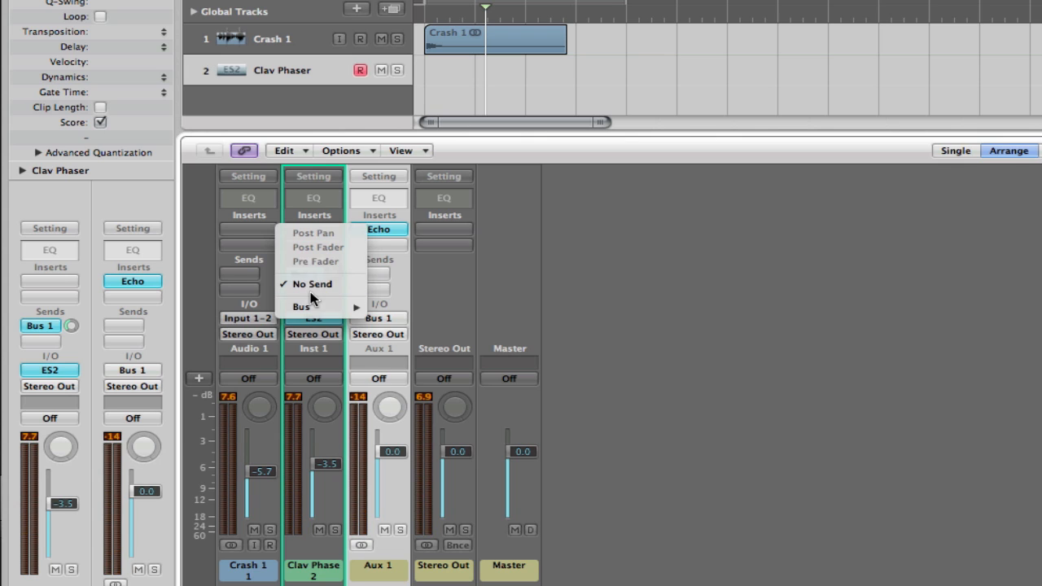
mouse_move(308, 305)
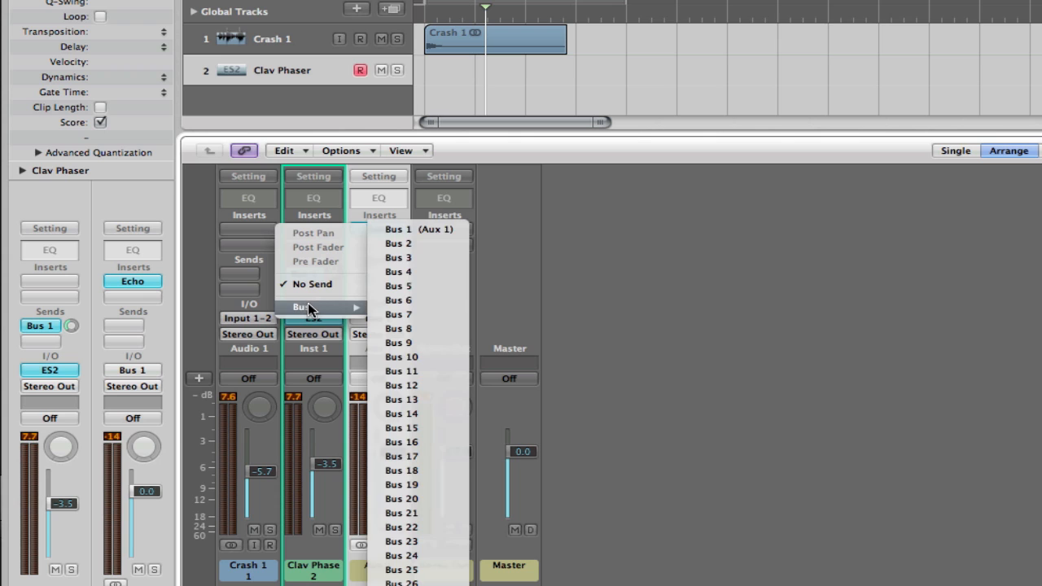
click(432, 243)
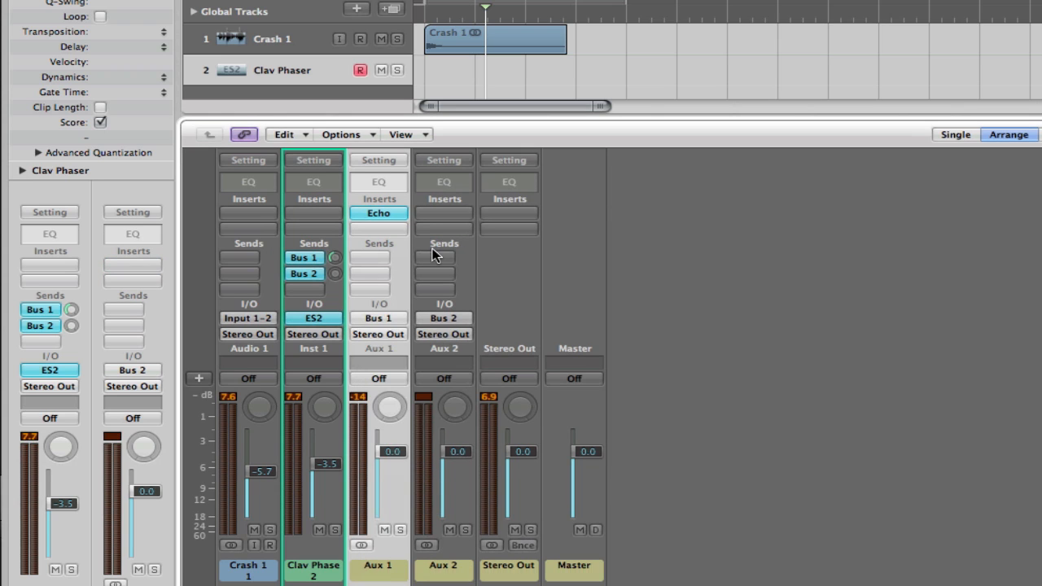
- Insert the stereo Space Designer reverb in the first insert slot of Aux 2
click(431, 568)
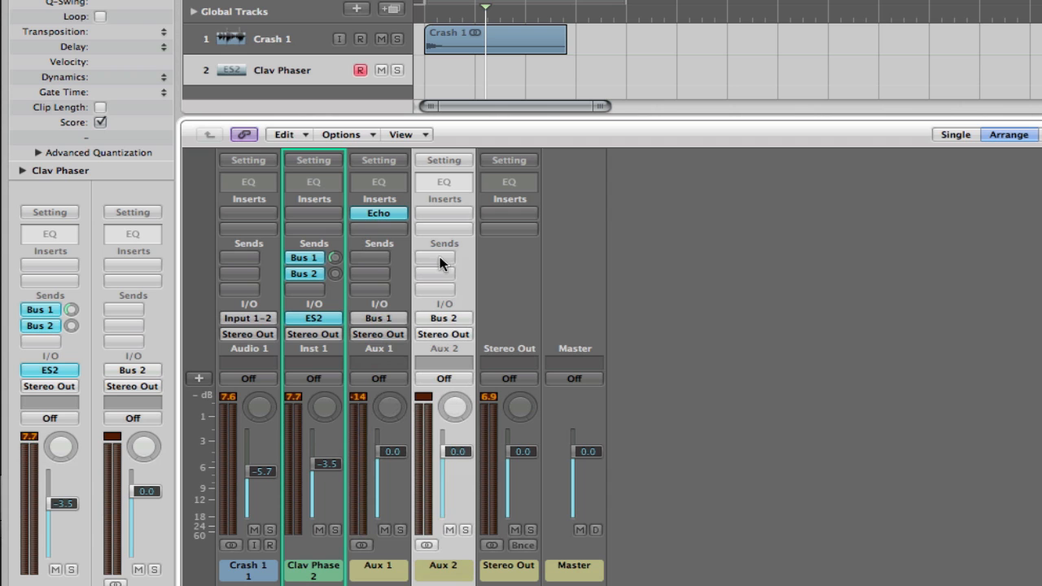
click(443, 213)
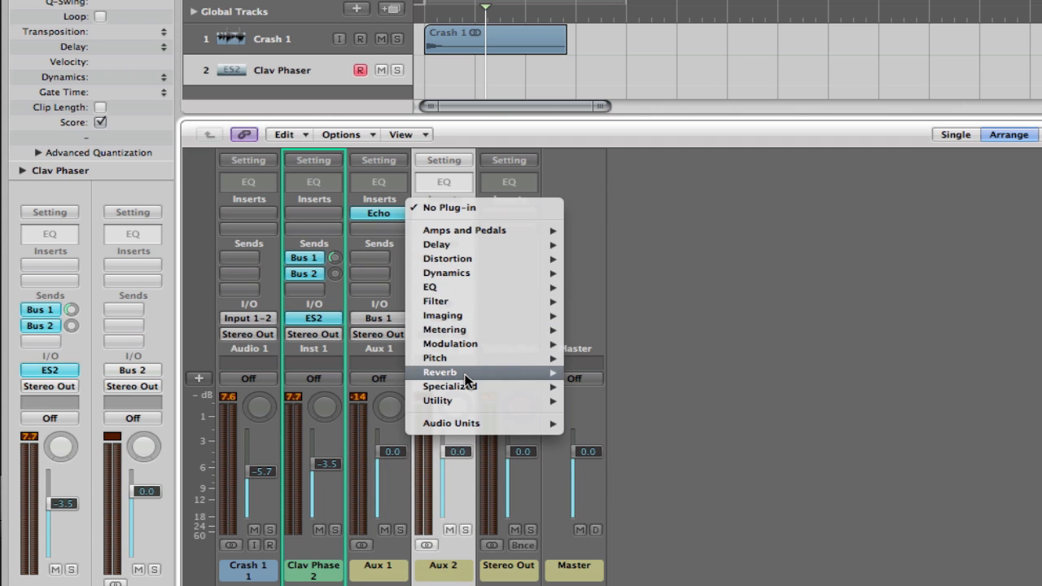
mouse_move(466, 375)
mouse_move(639, 445)
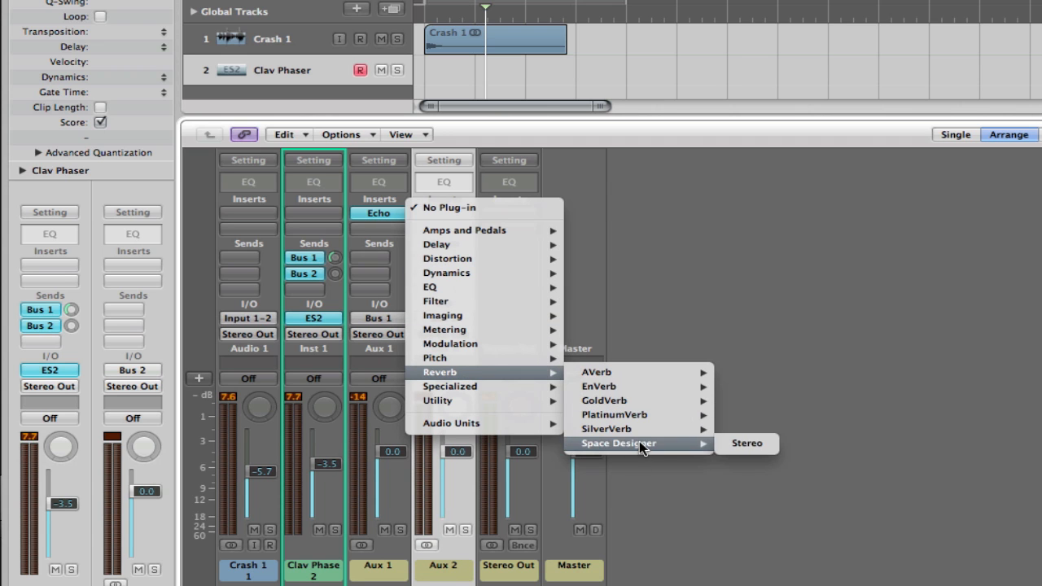
click(747, 443)
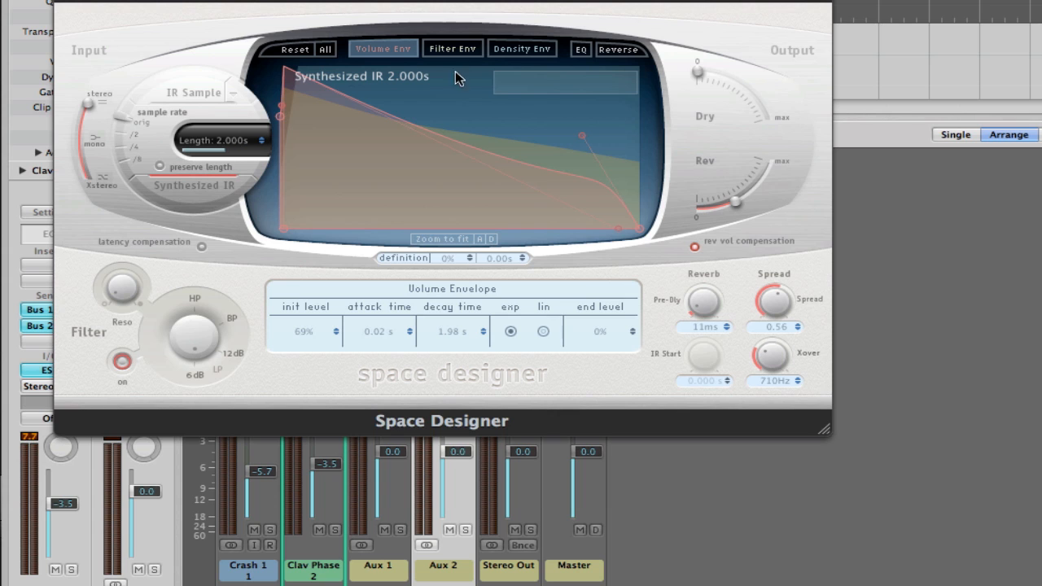
- Load the 2.3s R&B Plate preset from the Large Spaces plate reverbs into Space Designer
click(366, 5)
mouse_move(456, 156)
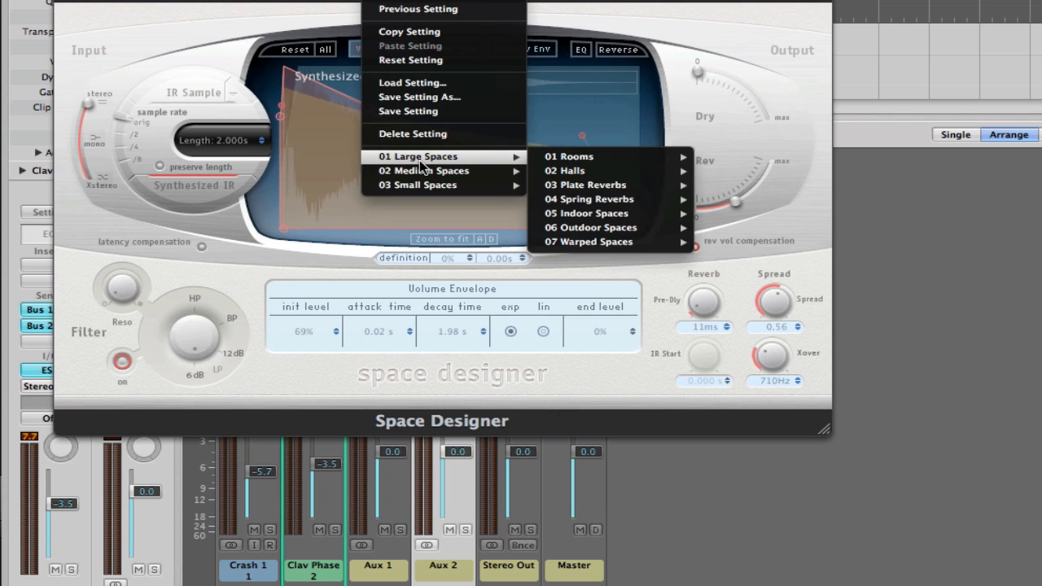
click(613, 200)
click(397, 5)
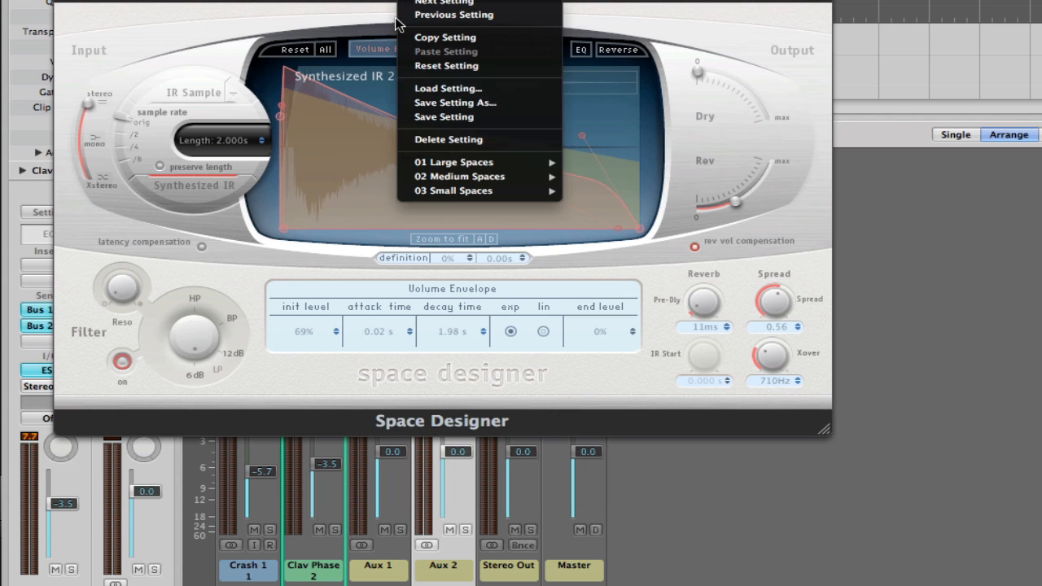
mouse_move(452, 162)
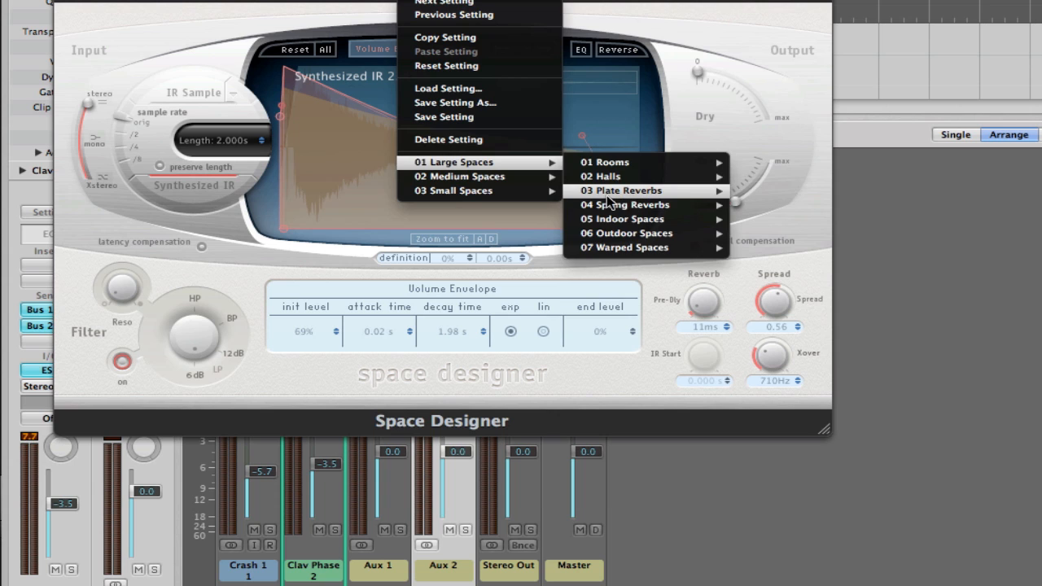
mouse_move(609, 196)
click(793, 236)
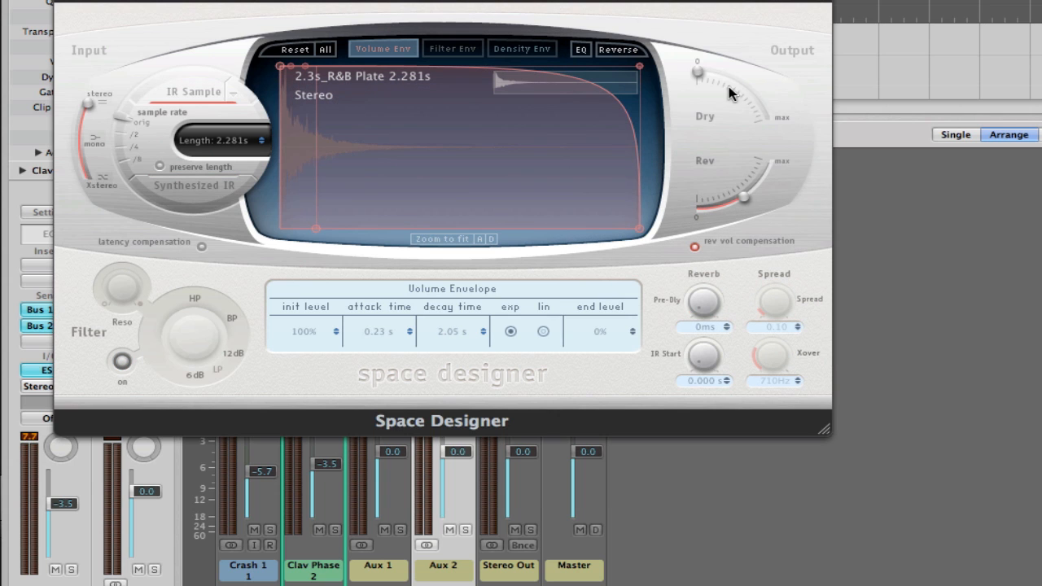
- Set Space Designer's Dry and Rev output levels to maximum and close the plug-in window
drag(703, 73, 820, 184)
drag(742, 197, 801, 147)
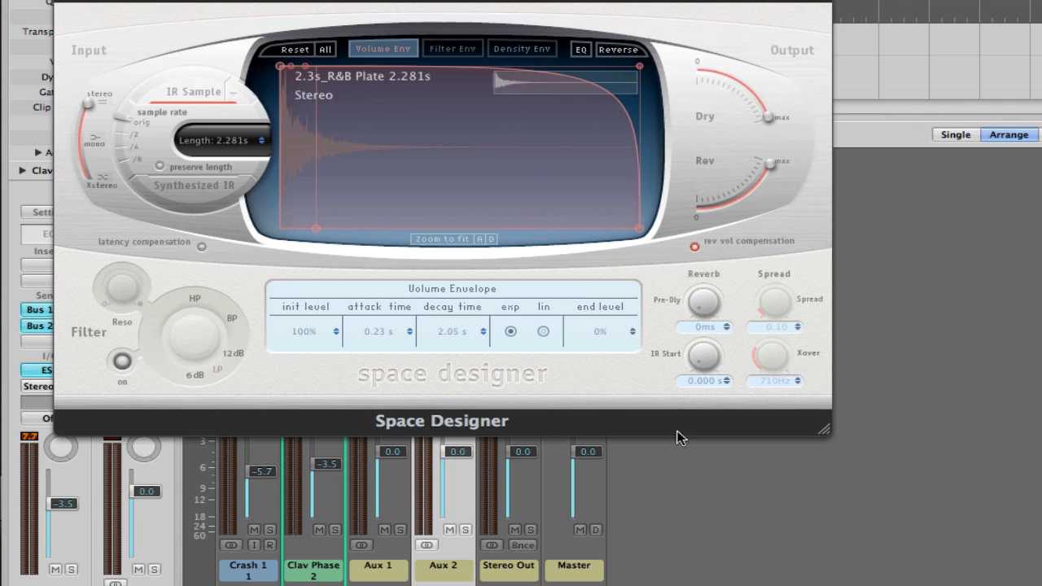
click(64, 1)
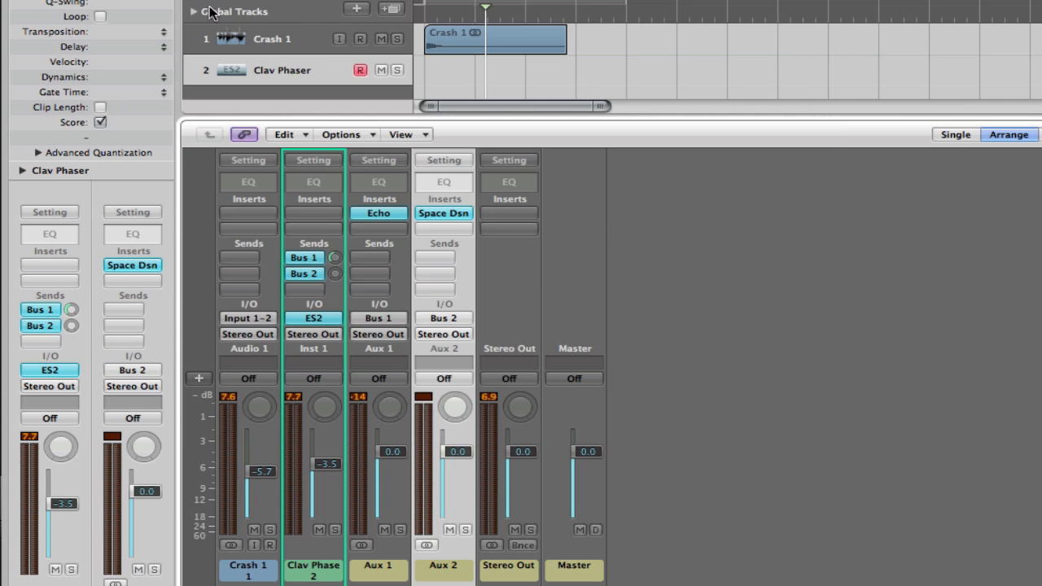
- Raise the Bus 2 send level on the Clav Phaser channel strip
click(334, 274)
drag(335, 274, 362, 137)
mouse_move(336, 275)
mouse_down()
mouse_move(340, 236)
mouse_move(330, 287)
mouse_up()
click(311, 289)
- Rename the Aux 2 channel strip as Large Verb
click(444, 570)
double_click(444, 568)
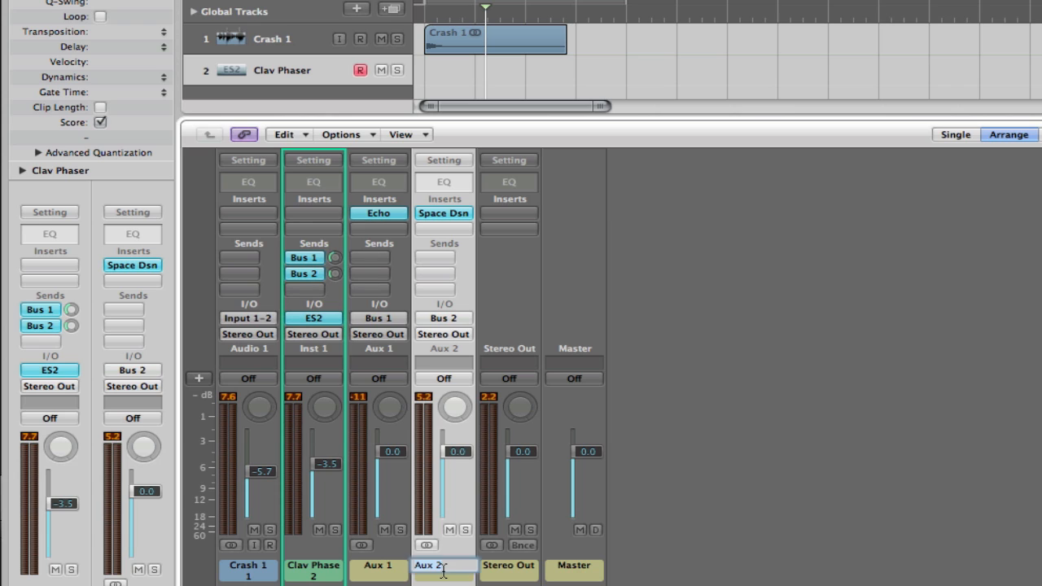
text(Large Verb)
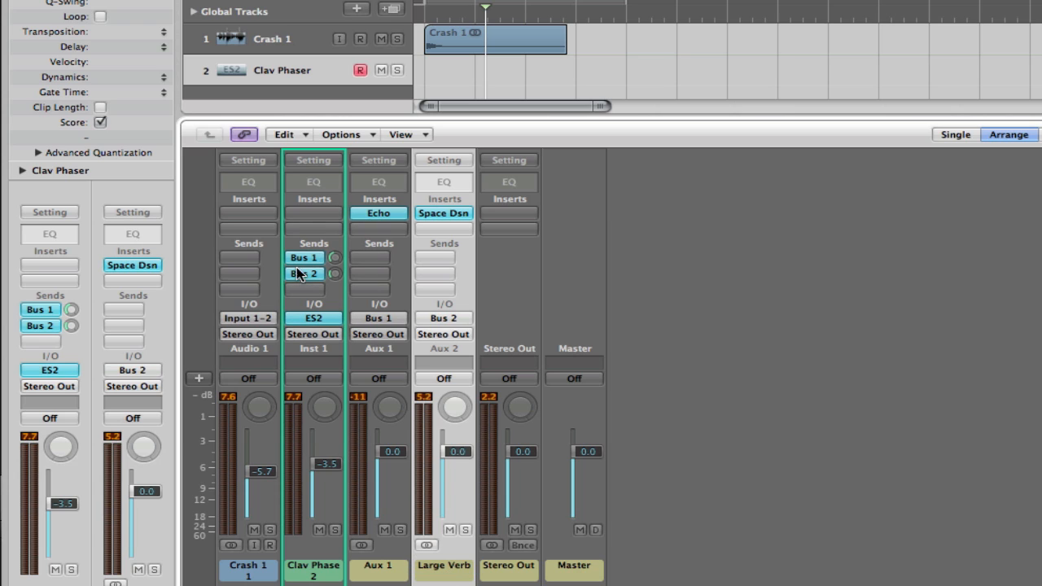
- Add a third send to Bus 3 on the Clav Phaser channel strip
click(298, 287)
mouse_move(310, 308)
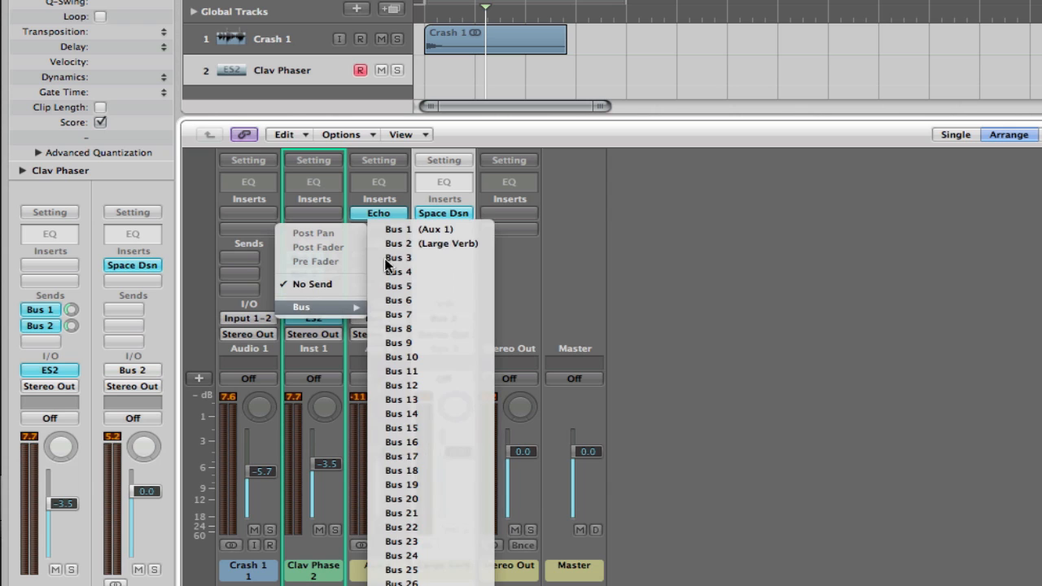
click(408, 256)
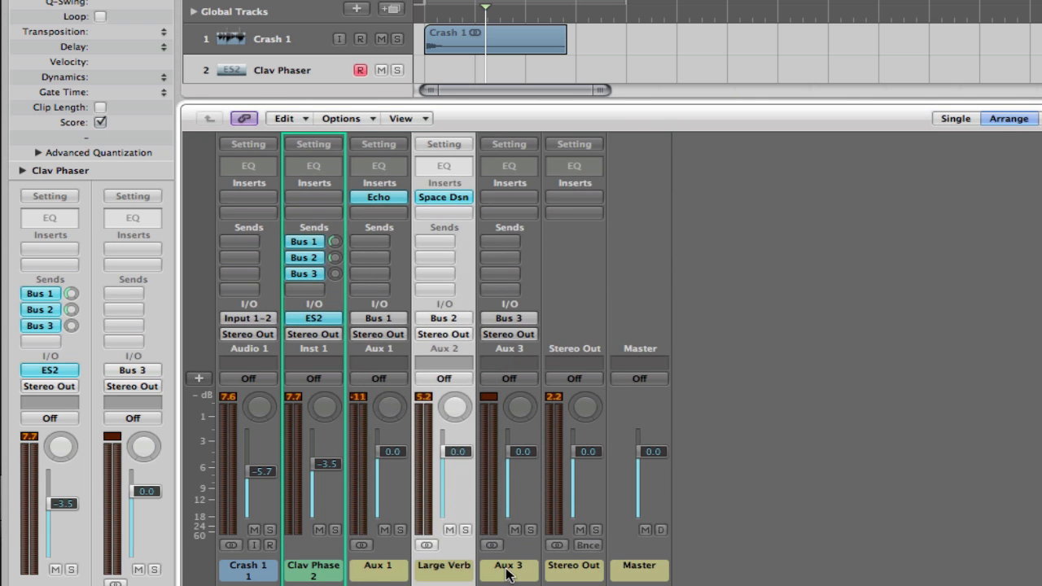
- Insert the stereo Space Designer reverb in the first insert slot of Aux 3
click(499, 364)
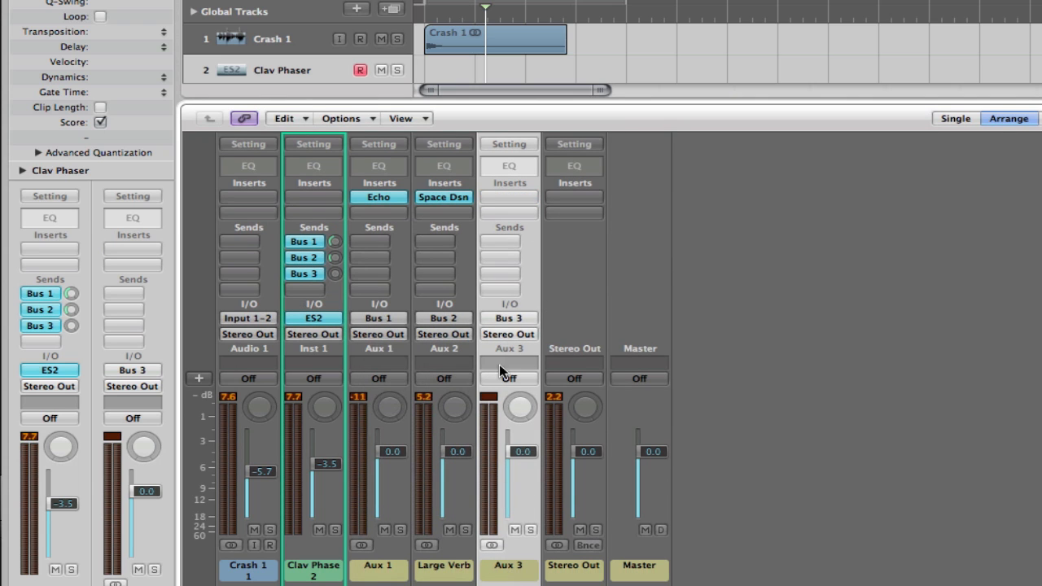
click(506, 198)
mouse_move(550, 354)
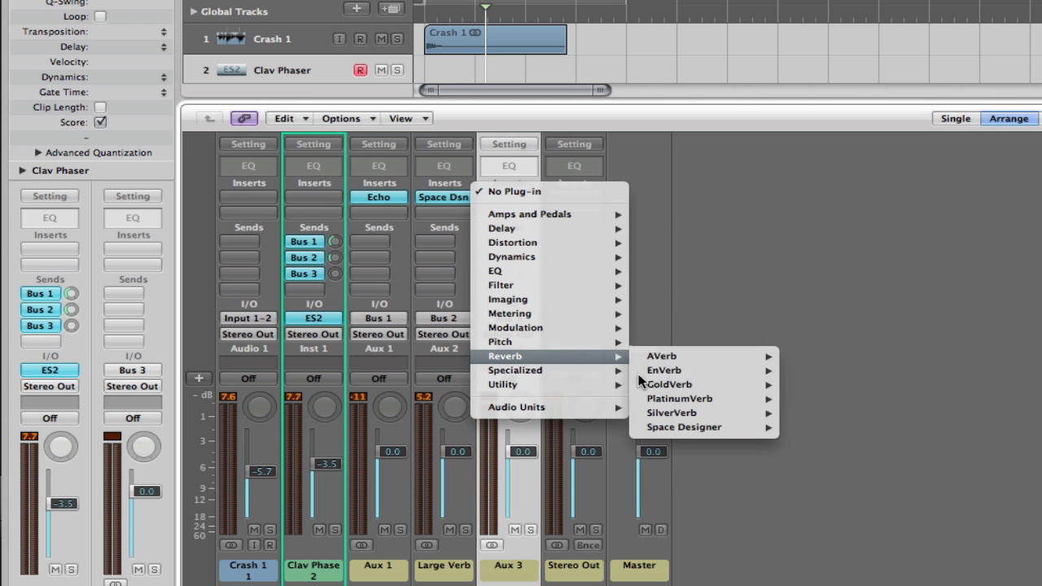
mouse_move(769, 427)
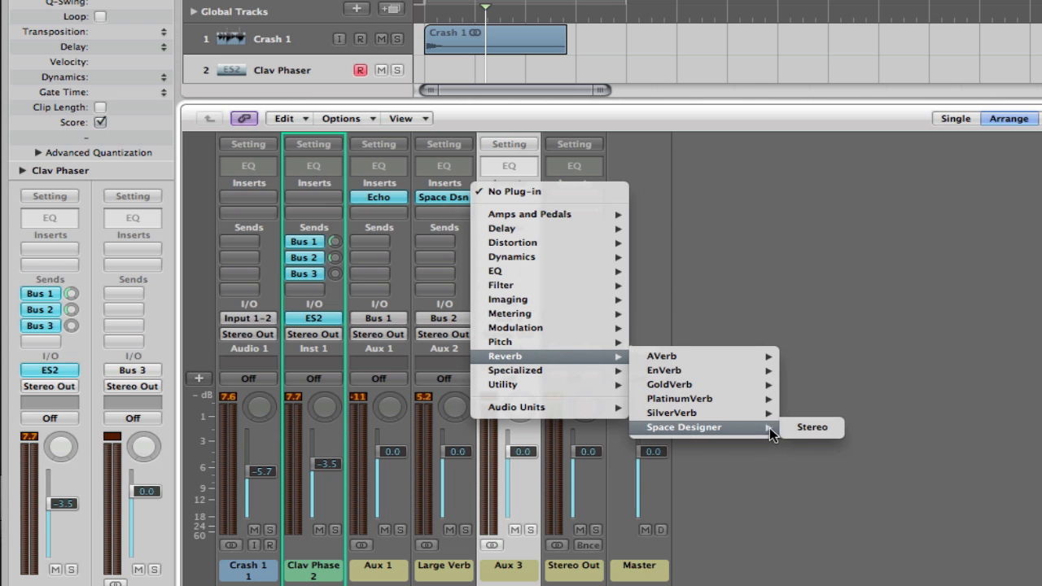
click(810, 427)
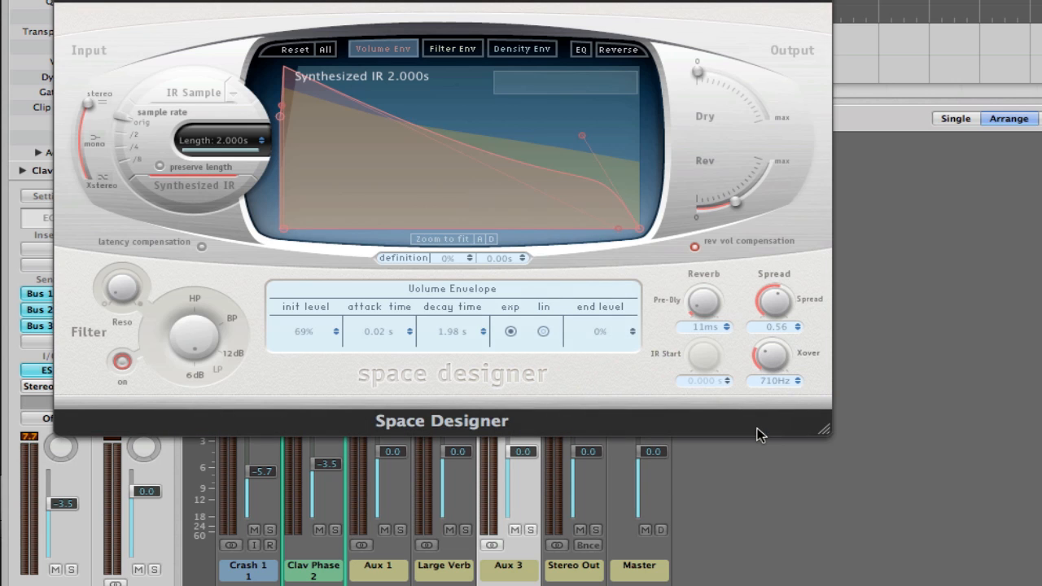
- Load the 0.4s Live Chamber preset from Small Spaces, Rooms in the Space Designer, set its dry output to maximum and close it
click(362, 2)
mouse_move(515, 191)
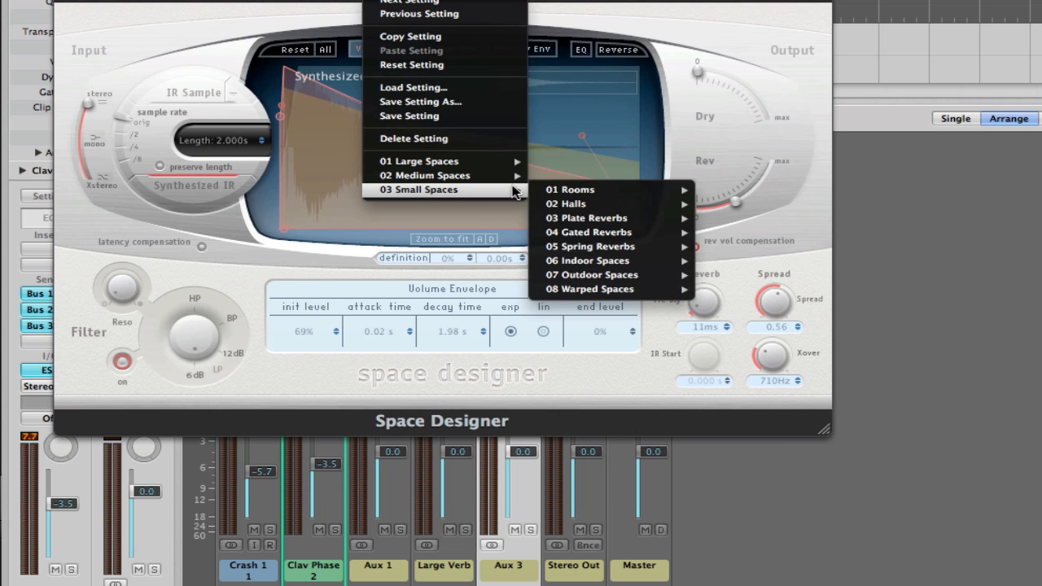
mouse_move(561, 189)
click(773, 214)
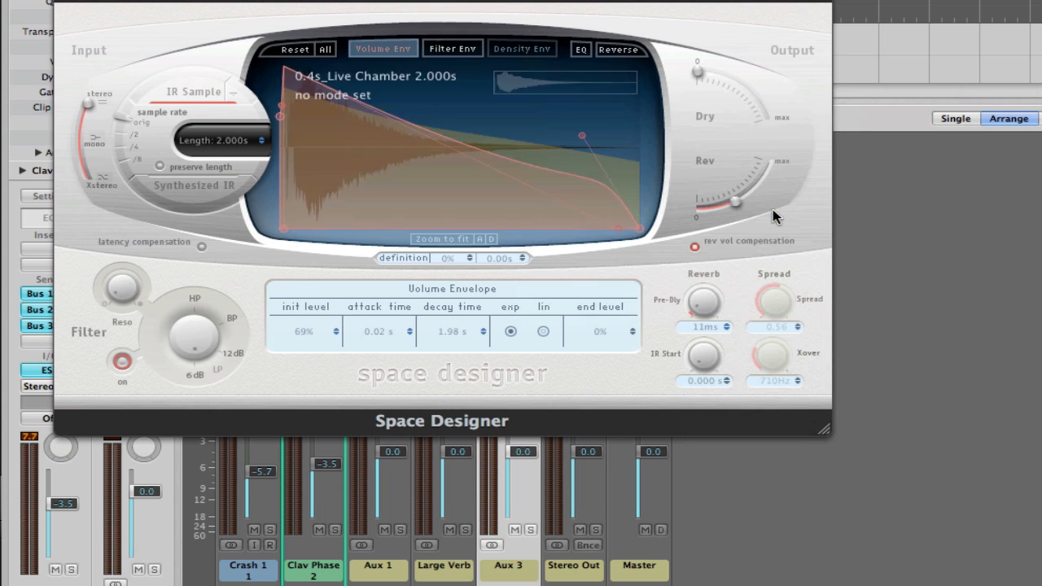
drag(709, 81, 794, 134)
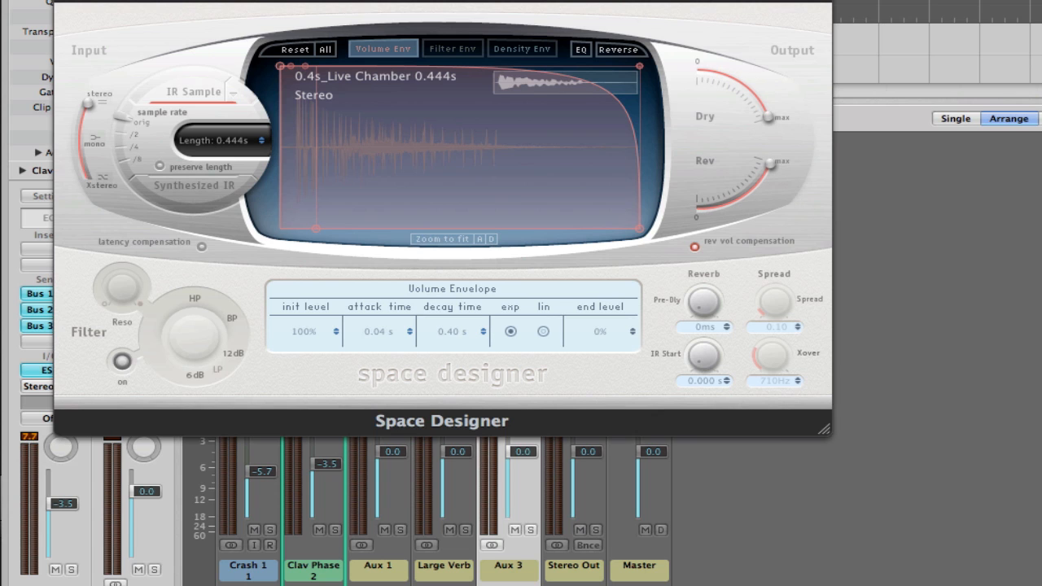
click(64, 0)
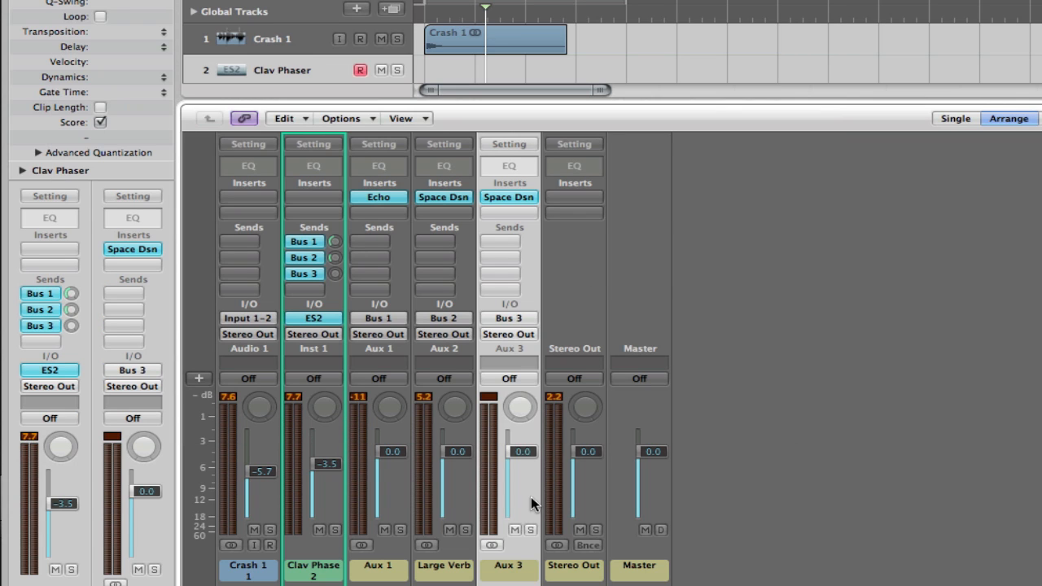
- Rename the Aux 3 channel strip as Small Verb
double_click(510, 567)
text(S)
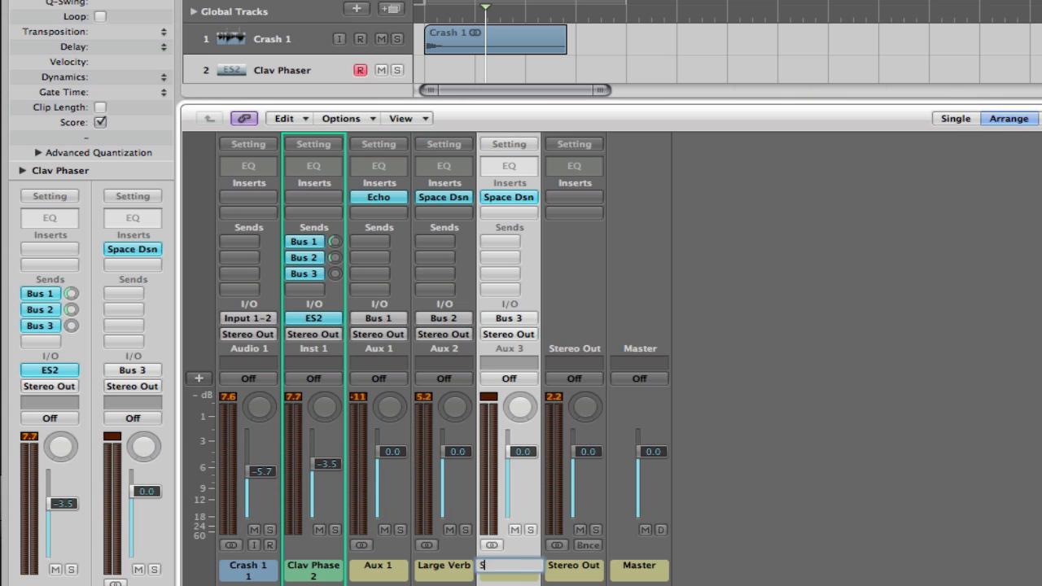
text(mall Verb)
key(Return)
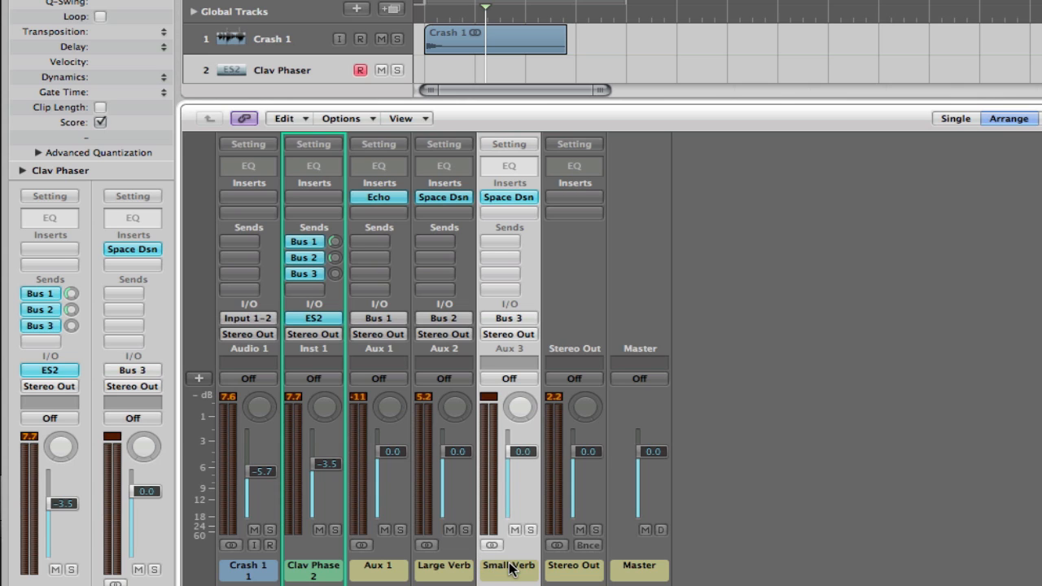
- Check the Echo plug-in on Aux 1 and rename that channel strip as 1/4. Del
double_click(383, 195)
click(64, 0)
double_click(378, 566)
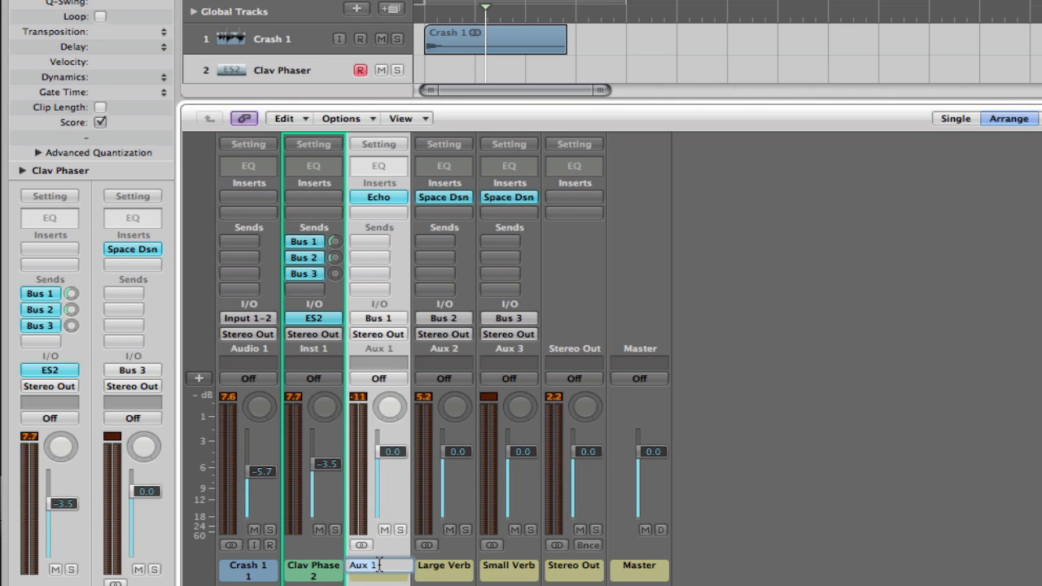
text(1/4. Del)
key(Return)
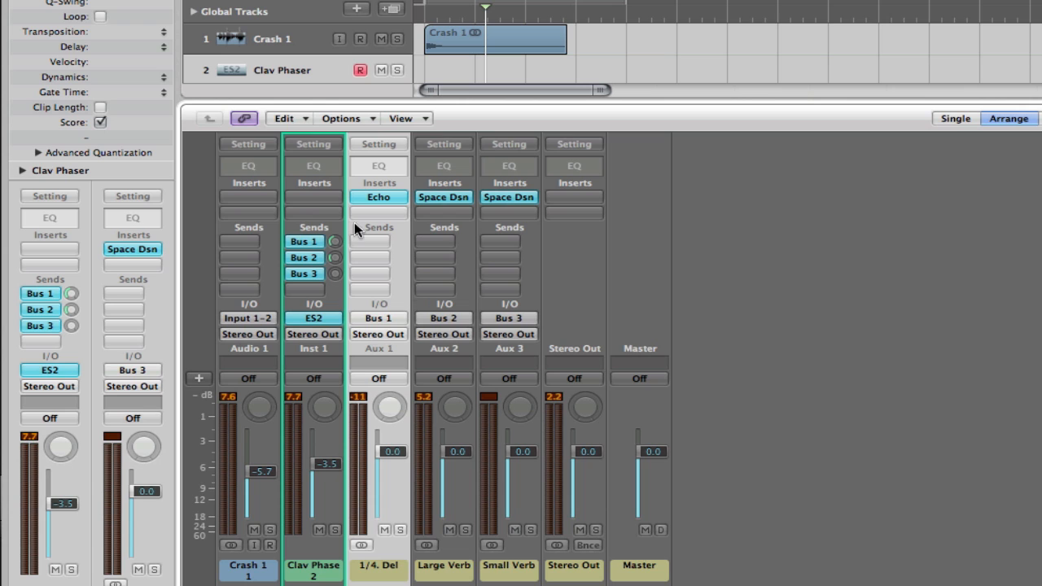
- Select the Crash 1 channel strip and examine the named buses available for its first send
click(257, 574)
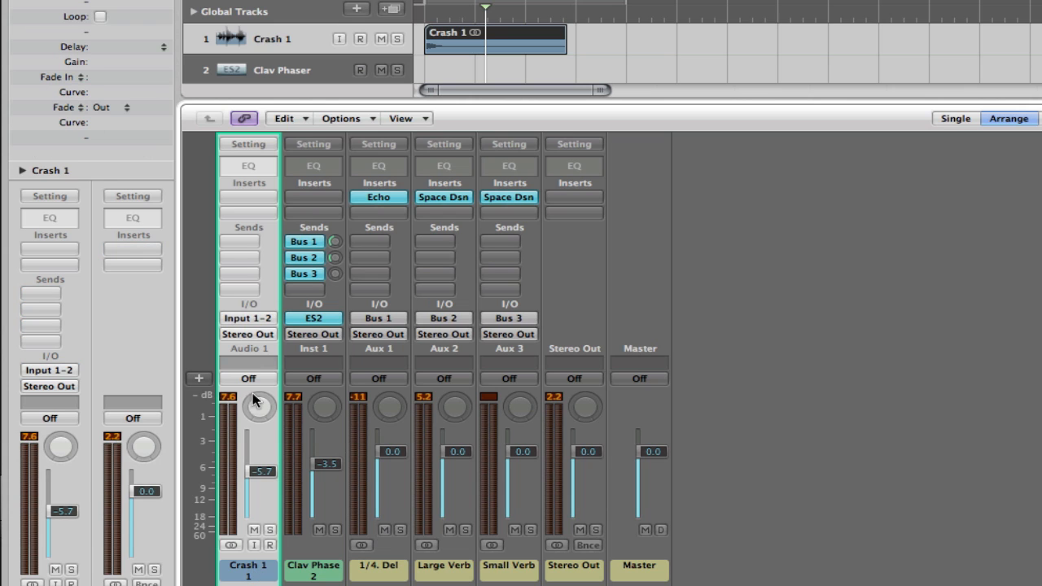
click(246, 241)
mouse_move(246, 259)
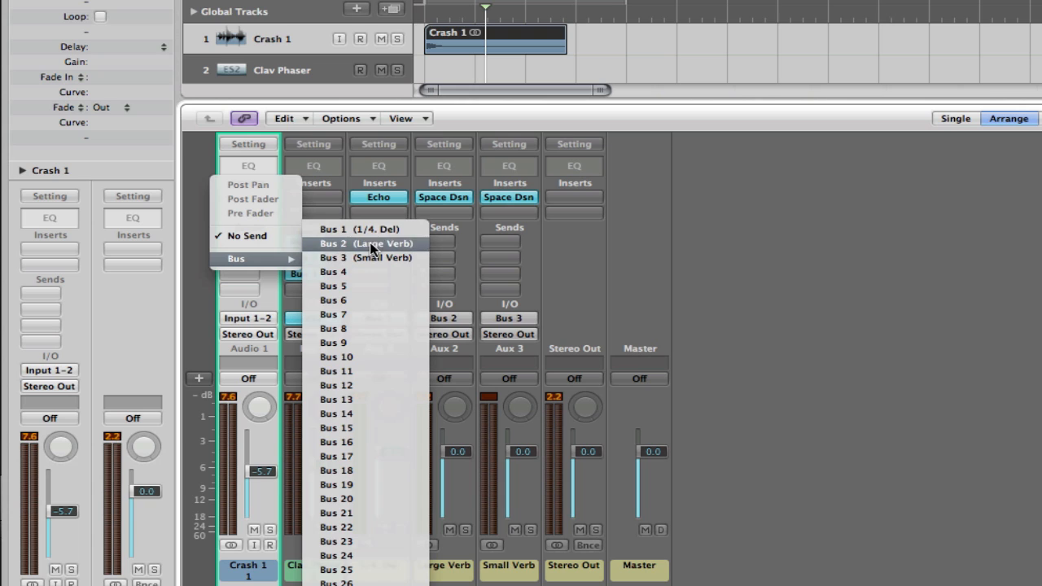
click(816, 282)
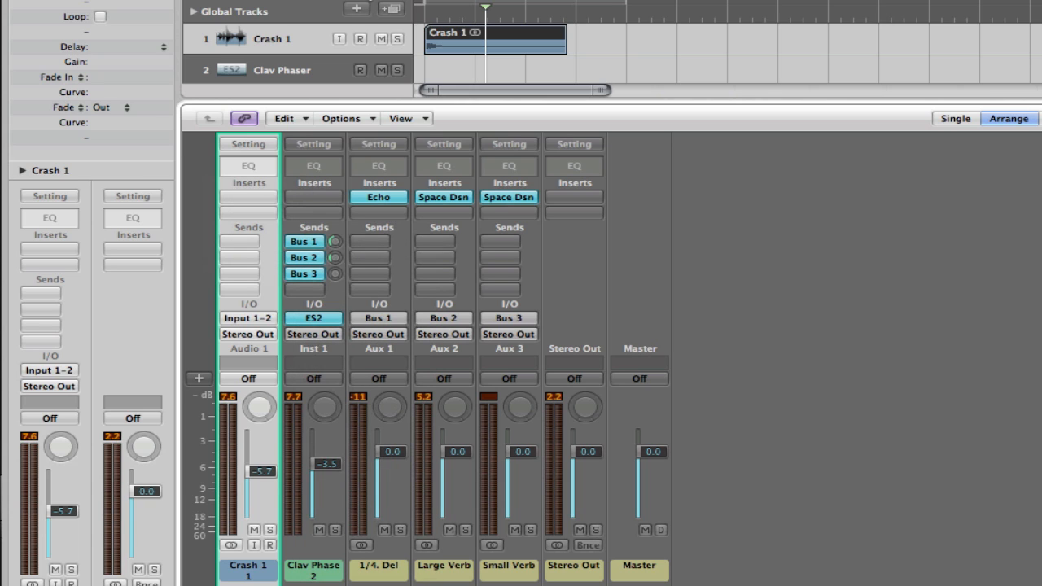
- Hide the mixer, turn on the cycle range to play the Crash 1 region, and show the mixer again
key(x)
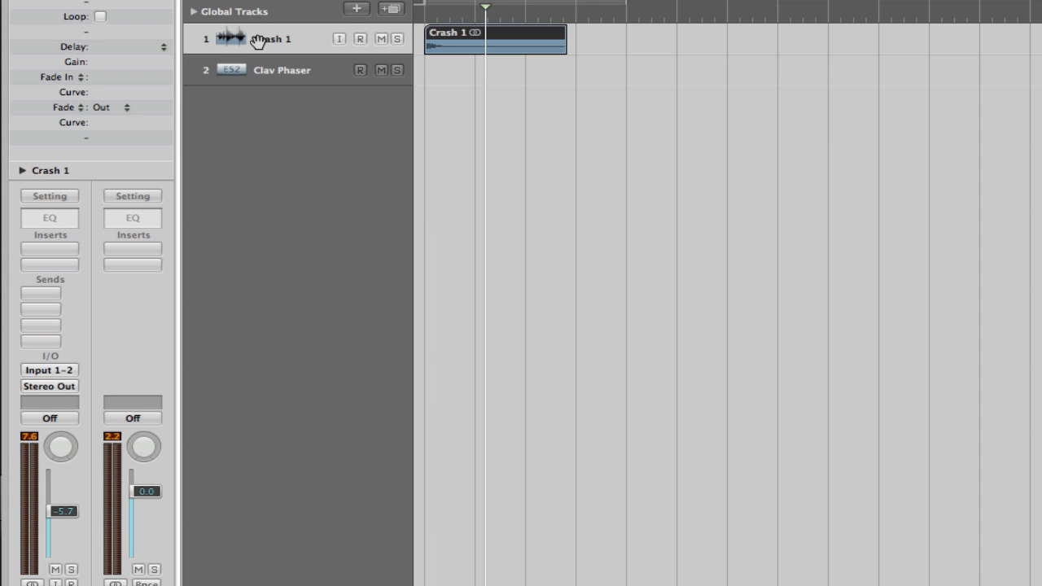
click(439, 4)
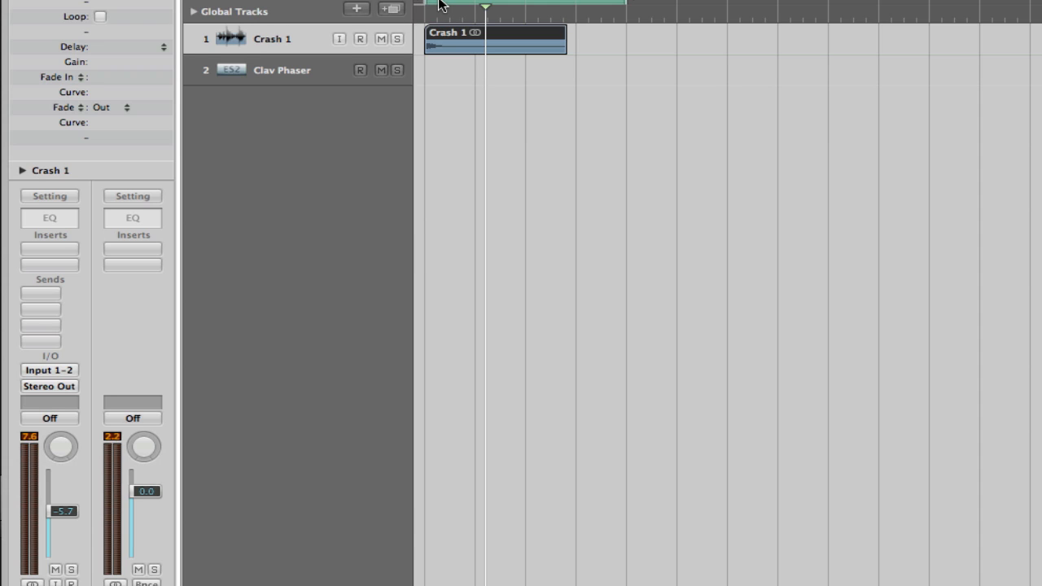
key(space)
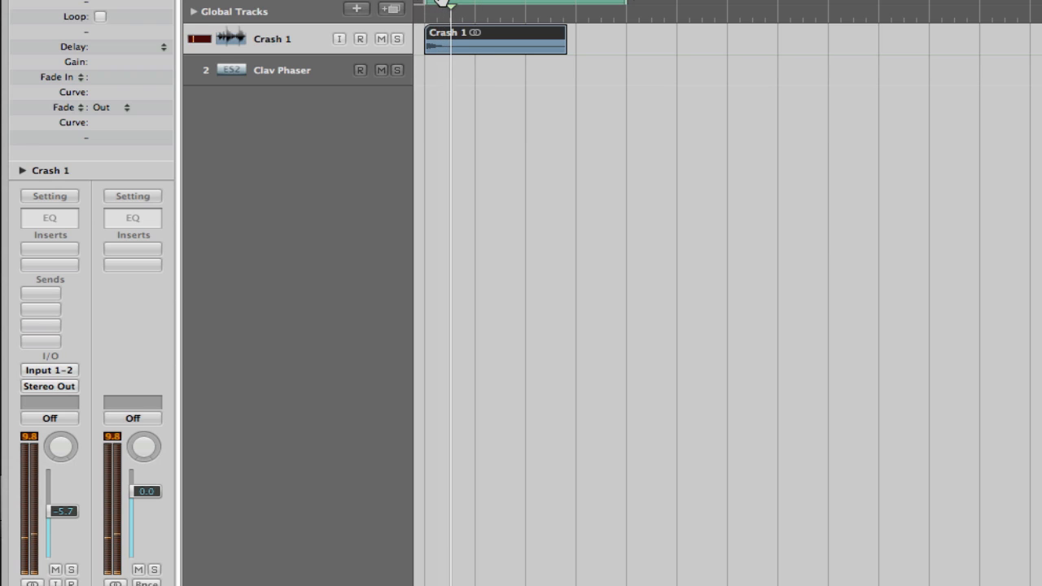
key(space)
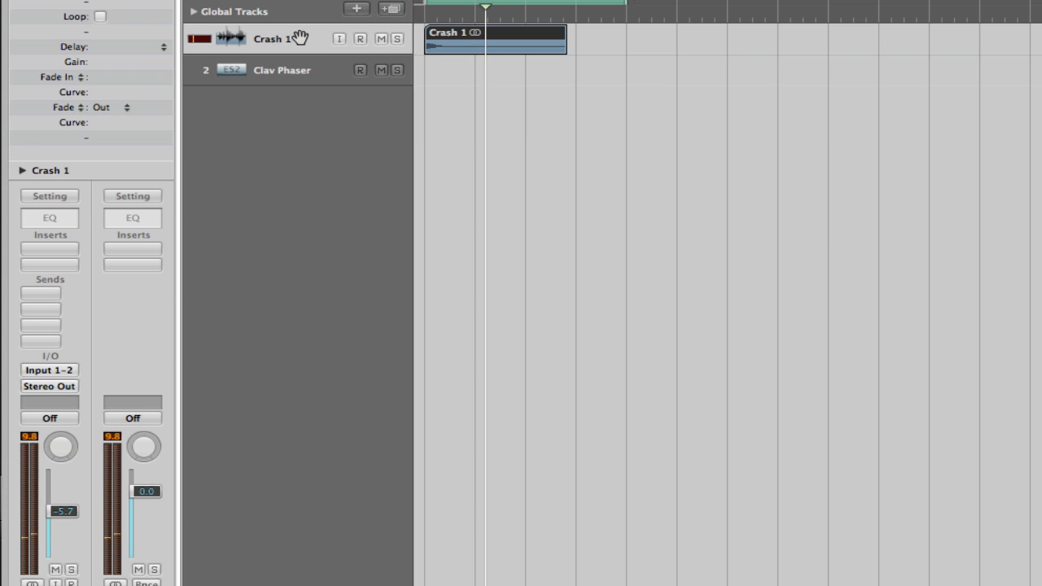
key(x)
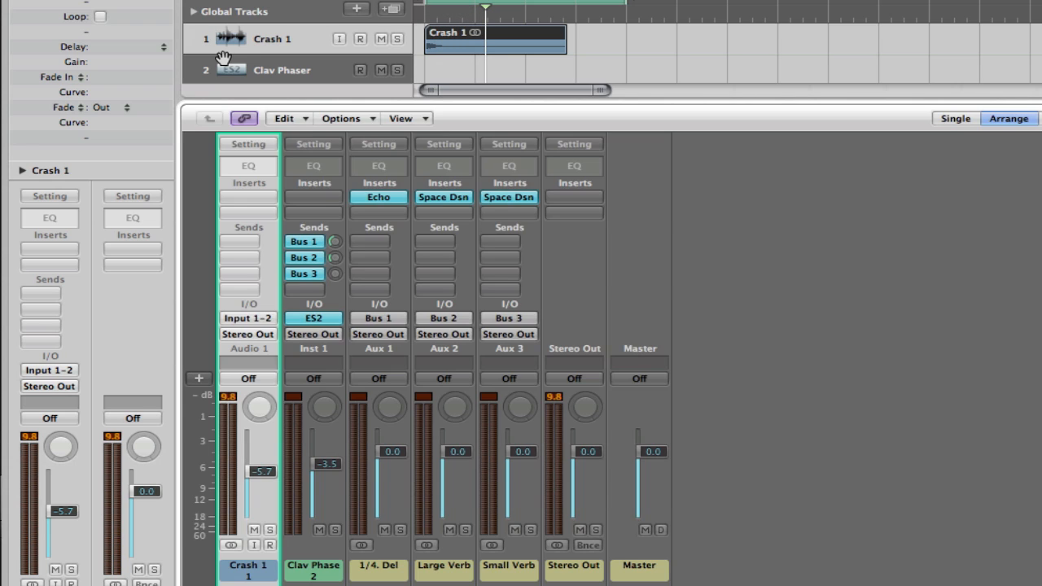
- Add a send to Bus 1 (1/4. Del) on the Crash 1 channel strip and raise its level to -4.2
click(238, 241)
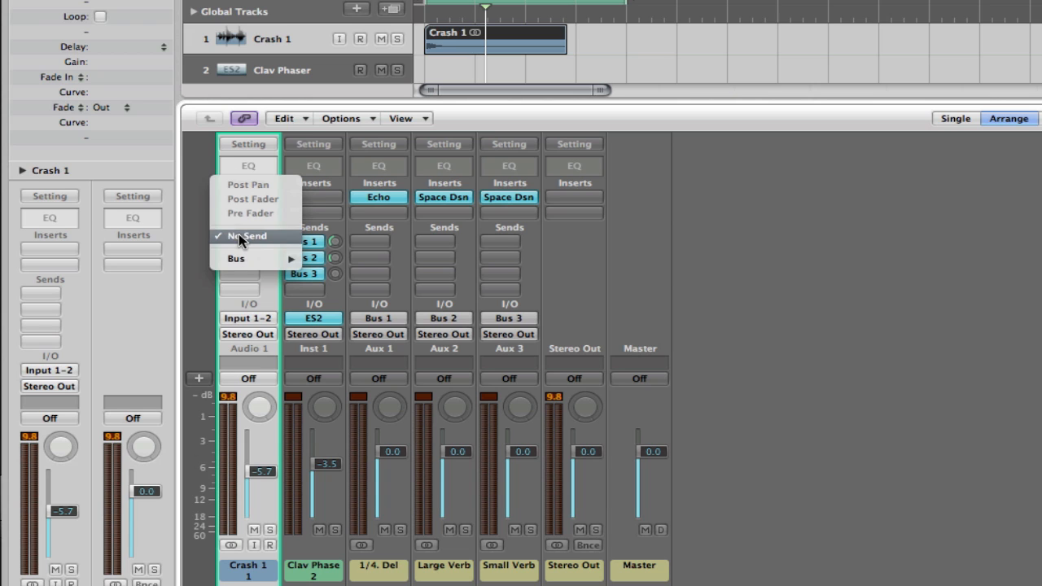
mouse_move(243, 256)
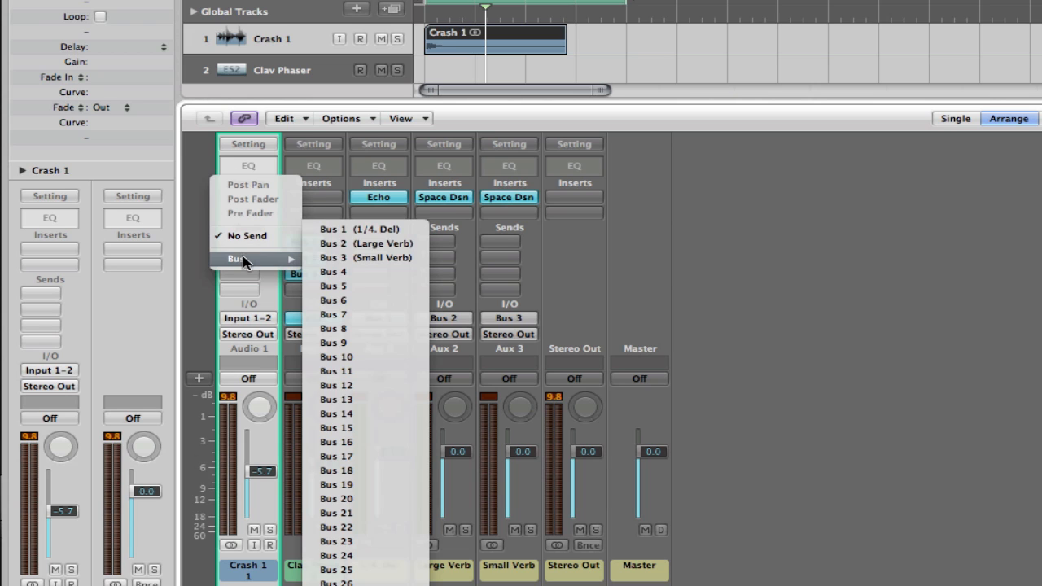
click(354, 230)
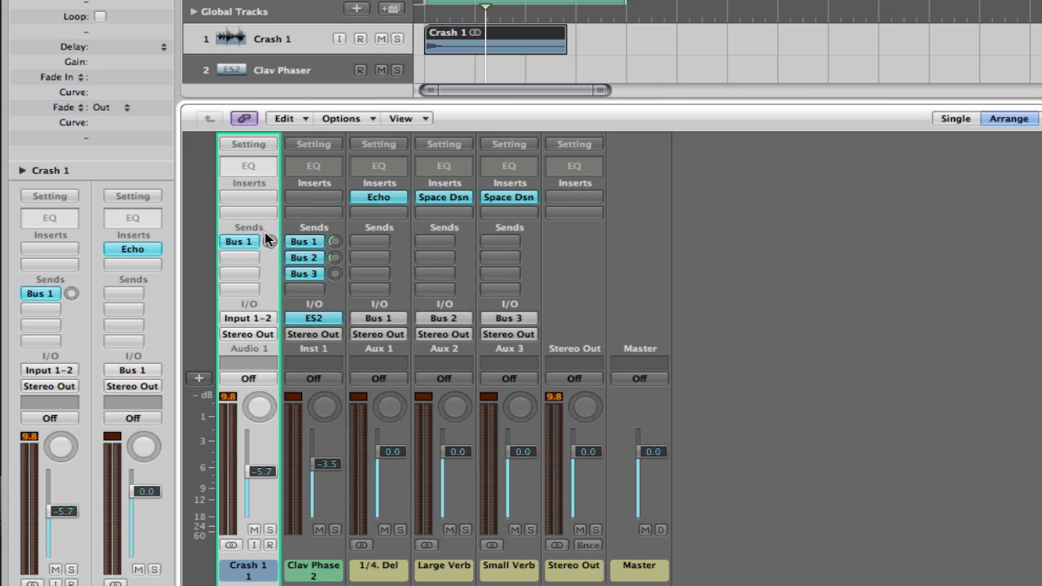
drag(269, 241, 267, 74)
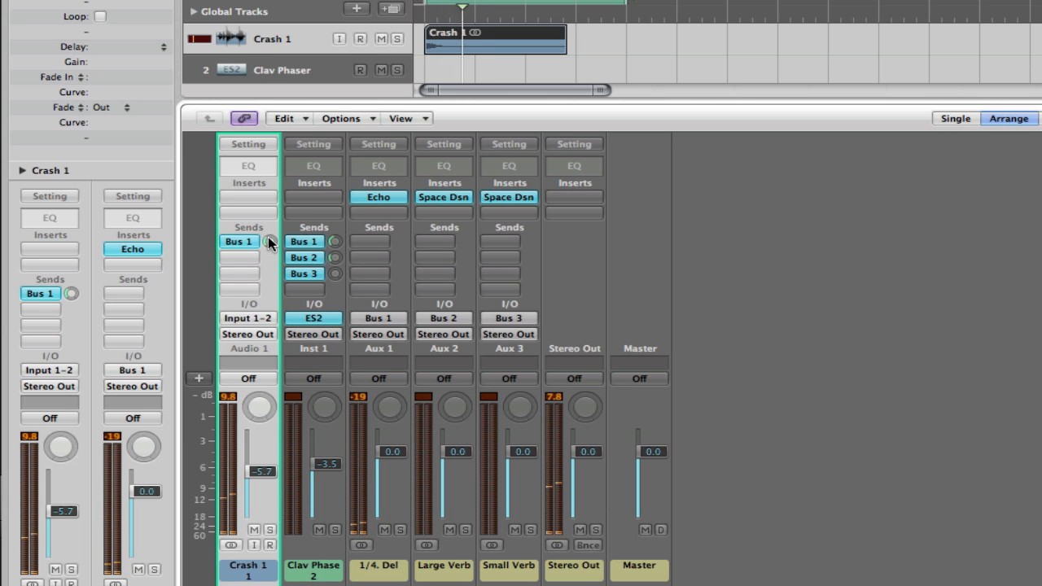
drag(268, 236, 268, 207)
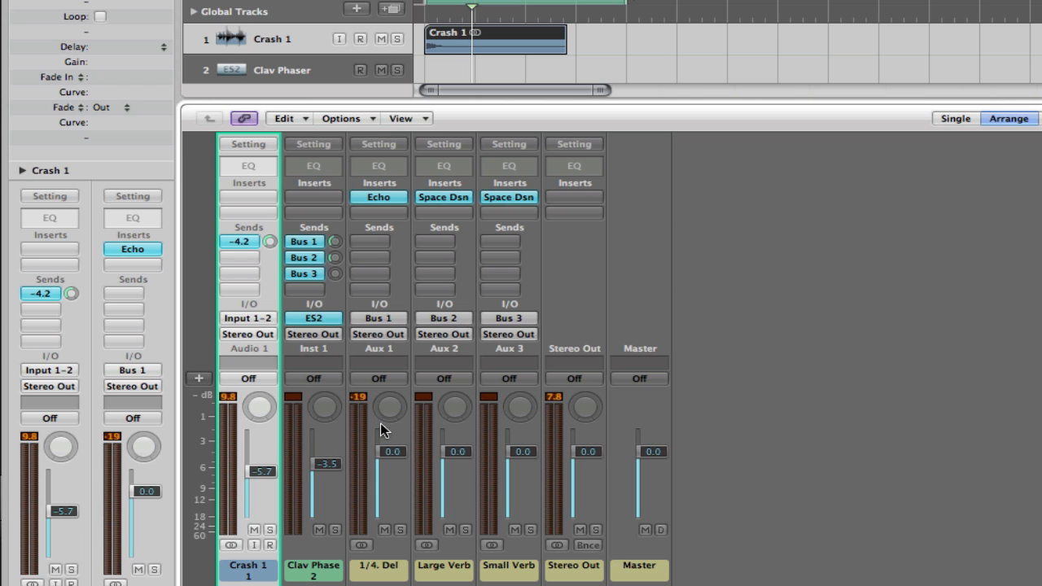
- Lower the 1/4. Del channel fader to -4.5 and play the cycle range to hear the delay
drag(392, 453, 398, 492)
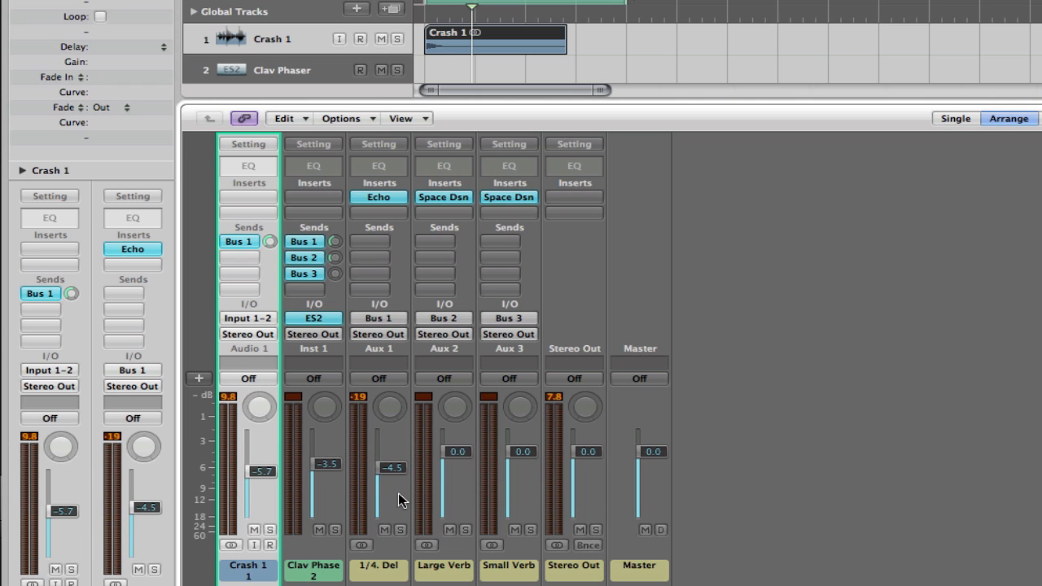
key(space)
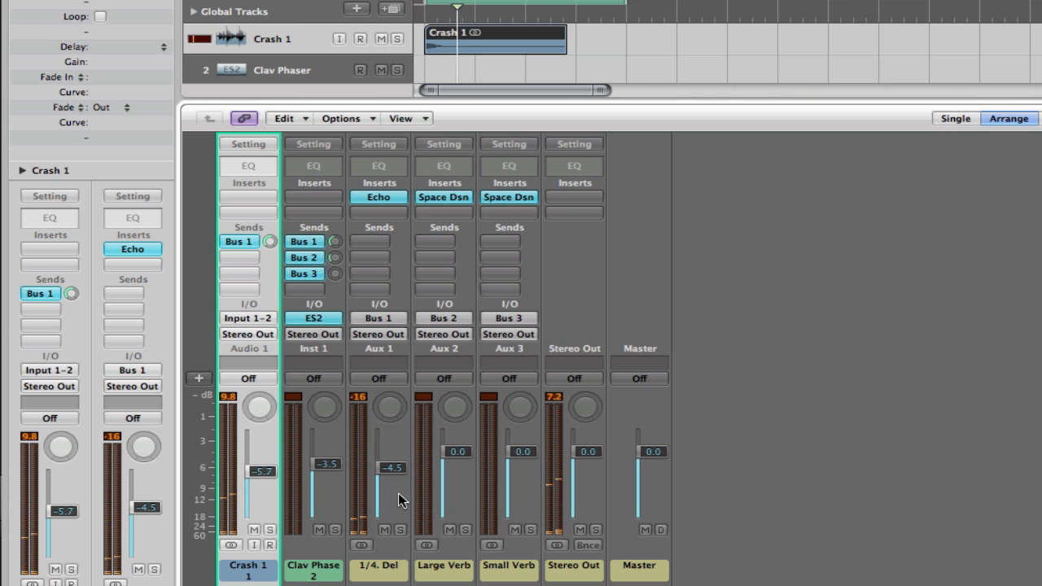
- Add a second send to Bus 2 (Large Verb) on the Crash 1 channel strip and raise its level
click(242, 258)
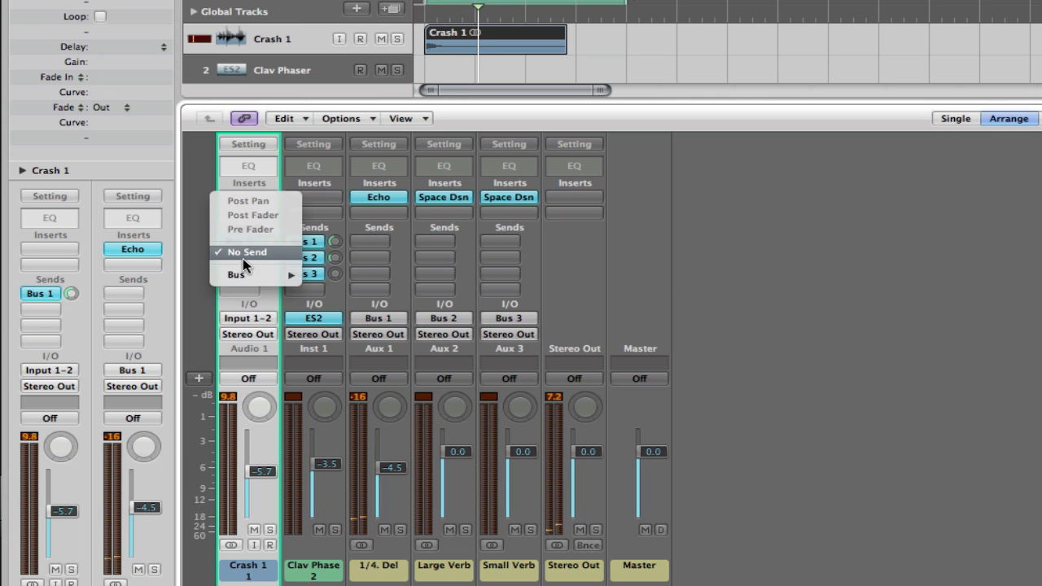
mouse_move(245, 275)
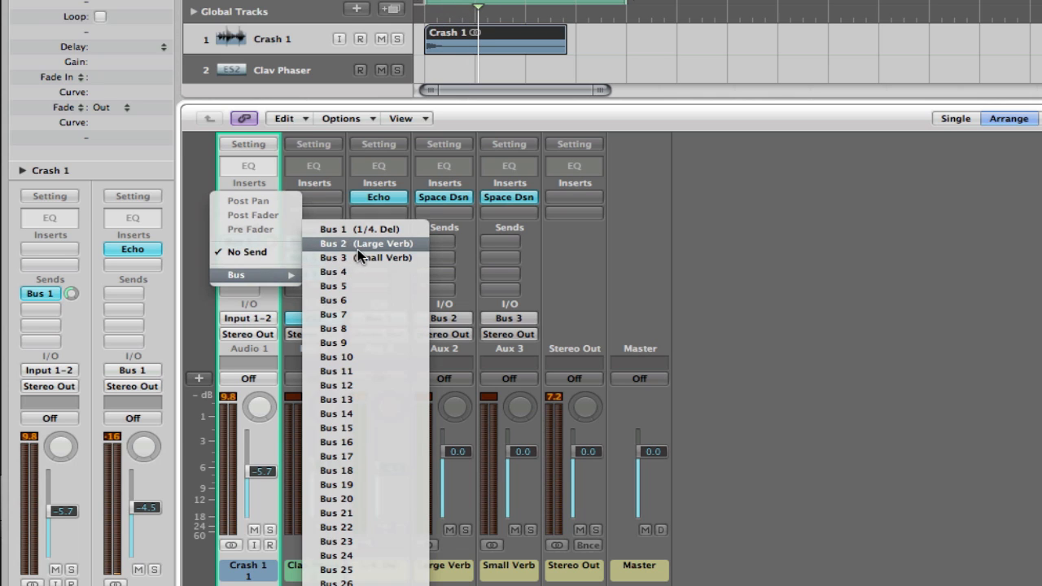
click(358, 244)
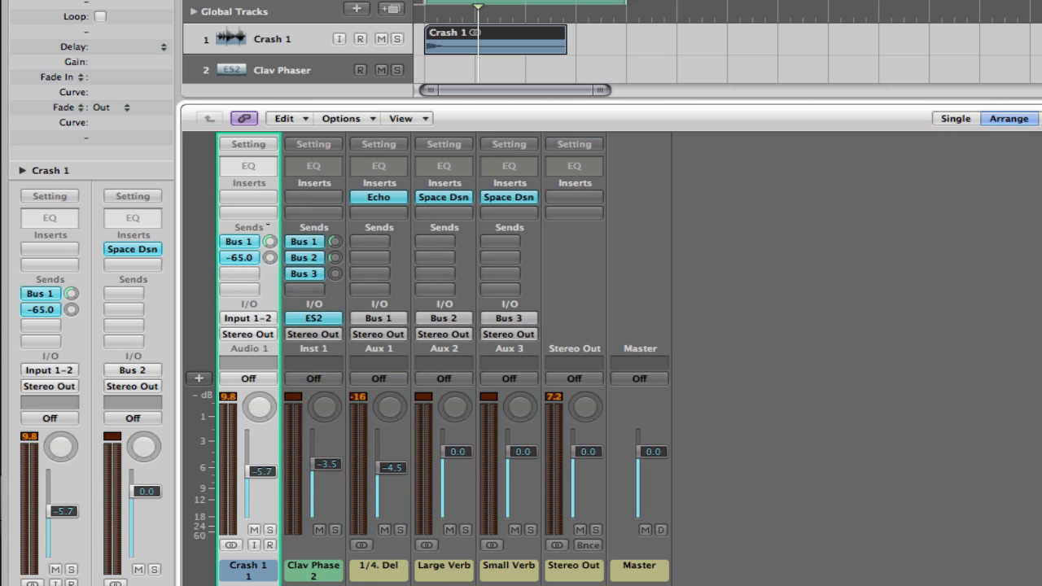
drag(269, 257, 272, 126)
drag(266, 258, 267, 169)
- Lower the Crash 1 channel fader to -10.0 and raise its Bus 2 send further during playback
drag(267, 480, 264, 498)
key(space)
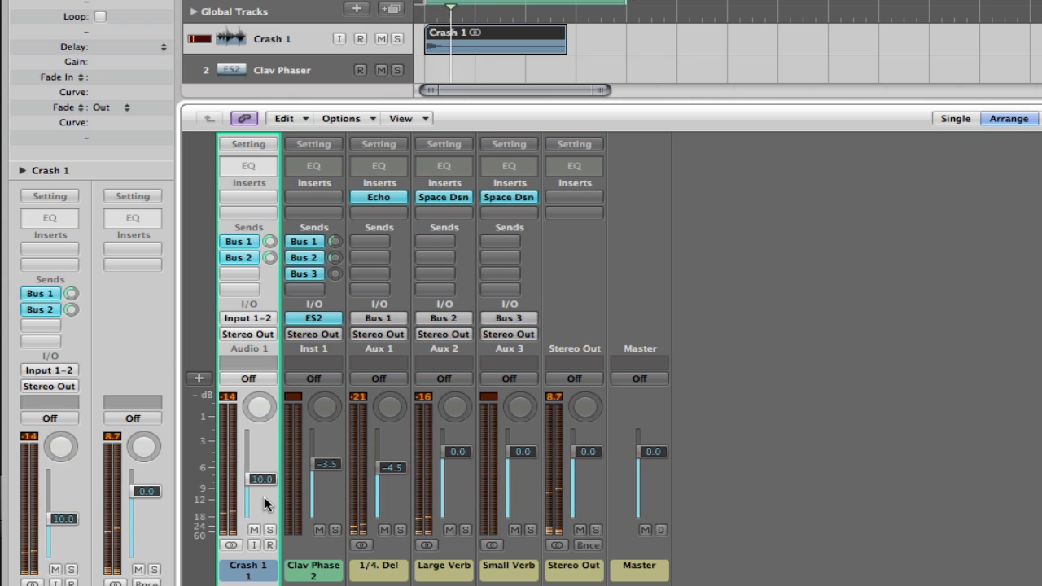
click(270, 258)
drag(270, 257, 264, 180)
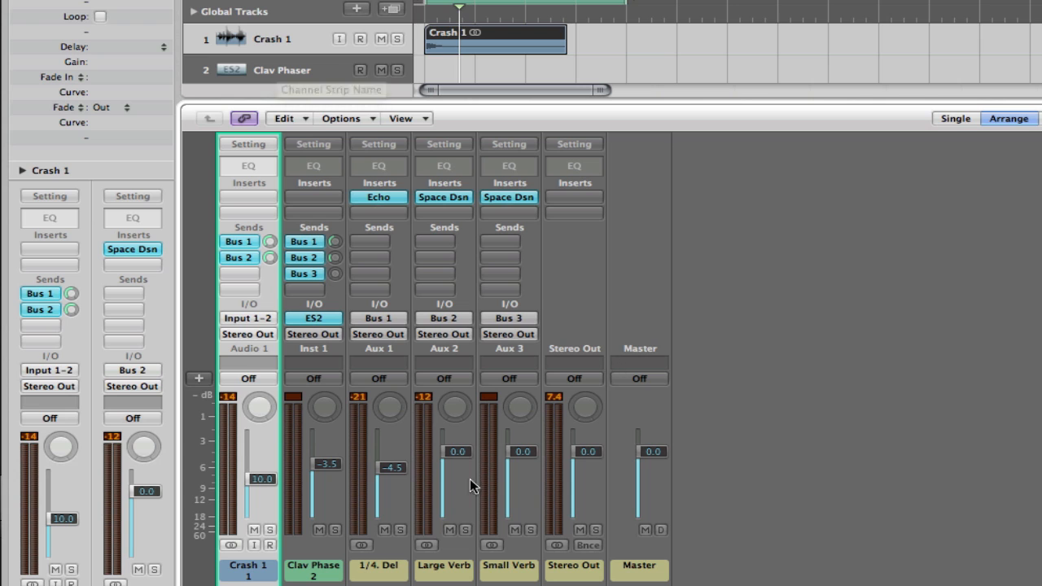
- Add a fourth send to Bus 4 on the Clav Phaser channel strip and select the Aux 4 channel strip
click(306, 290)
mouse_move(319, 309)
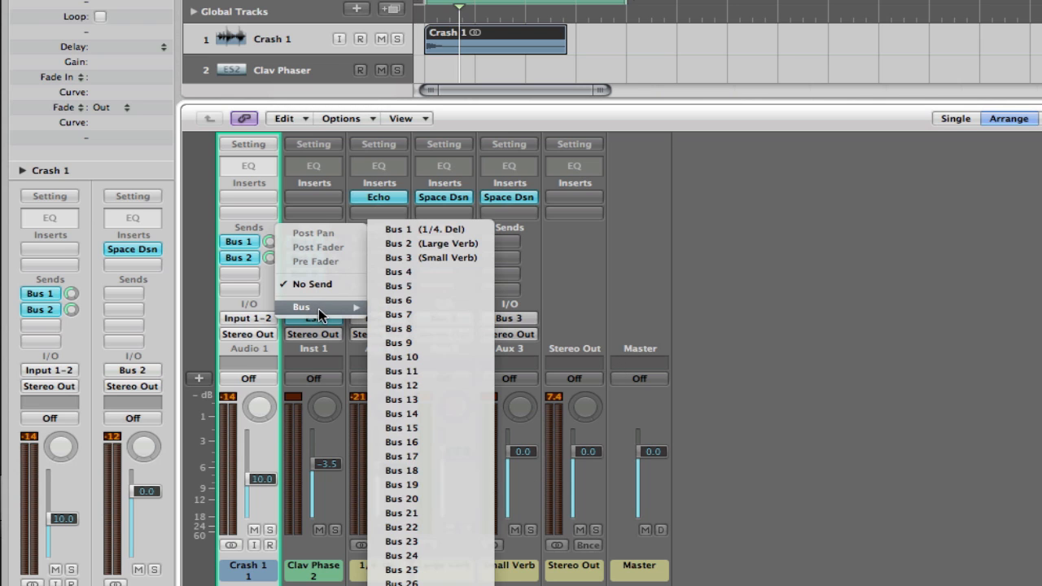
click(430, 274)
click(583, 562)
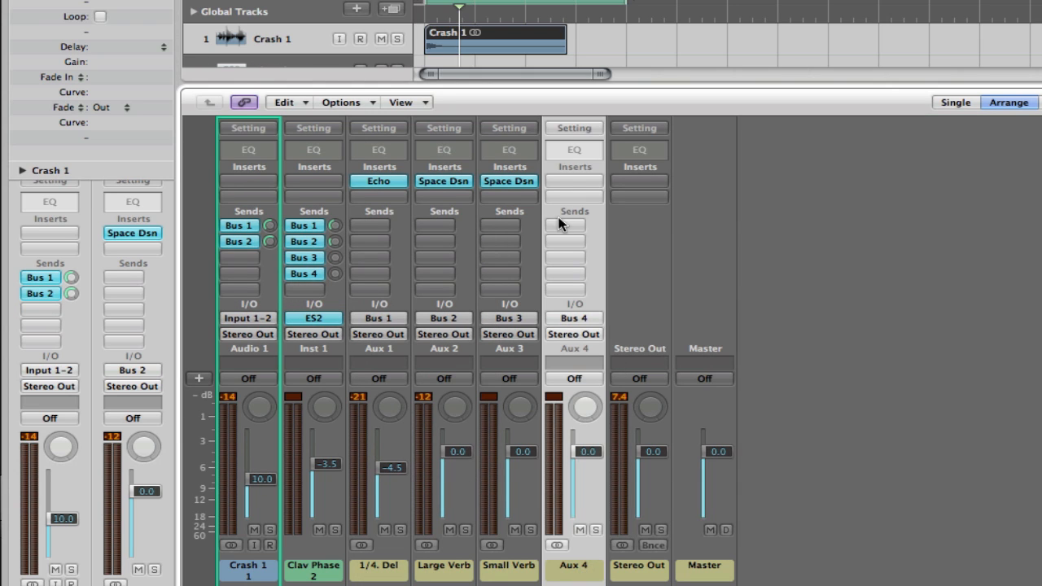
click(566, 181)
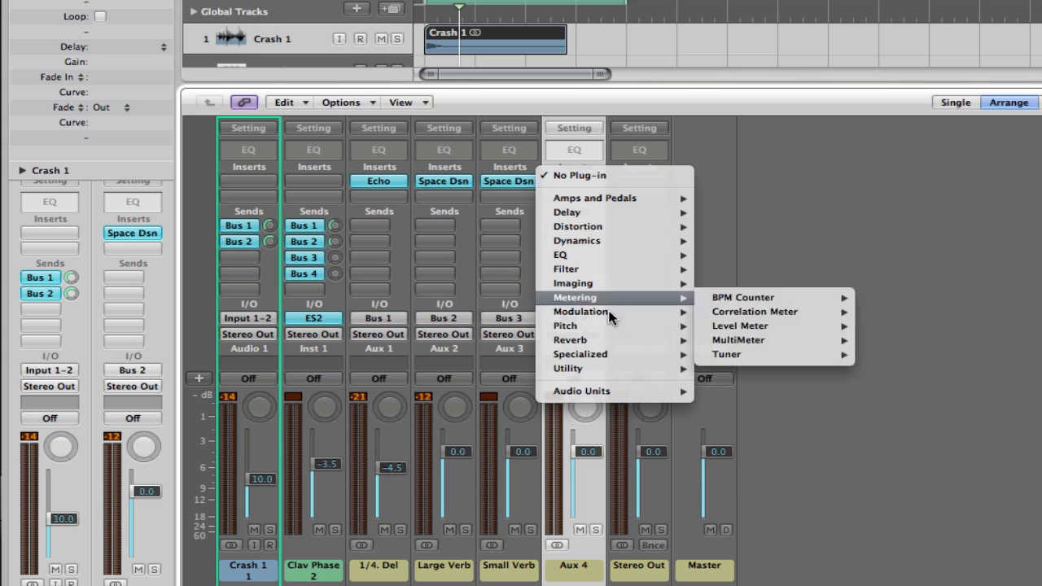
mouse_move(669, 214)
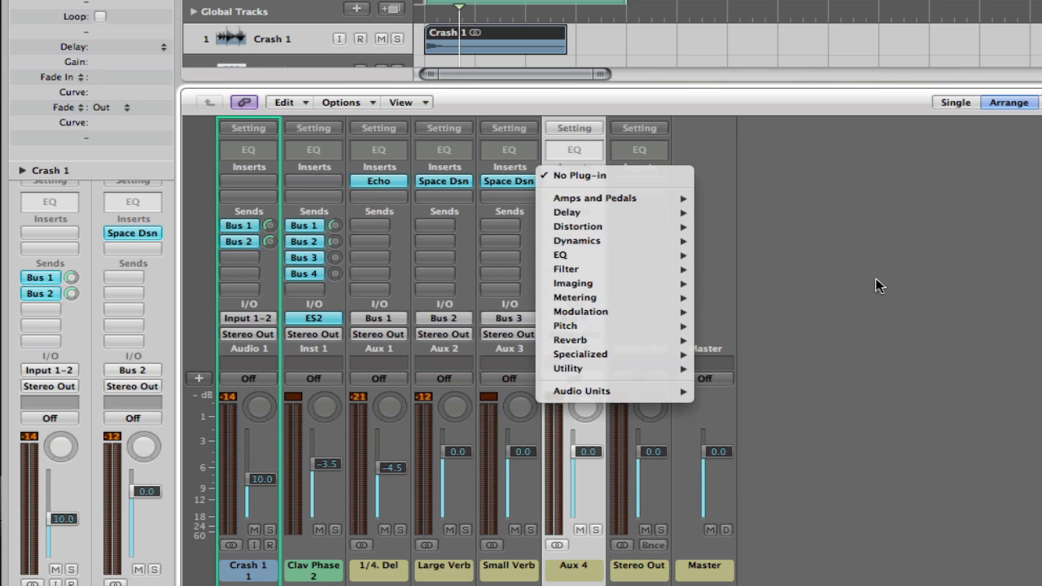
click(914, 280)
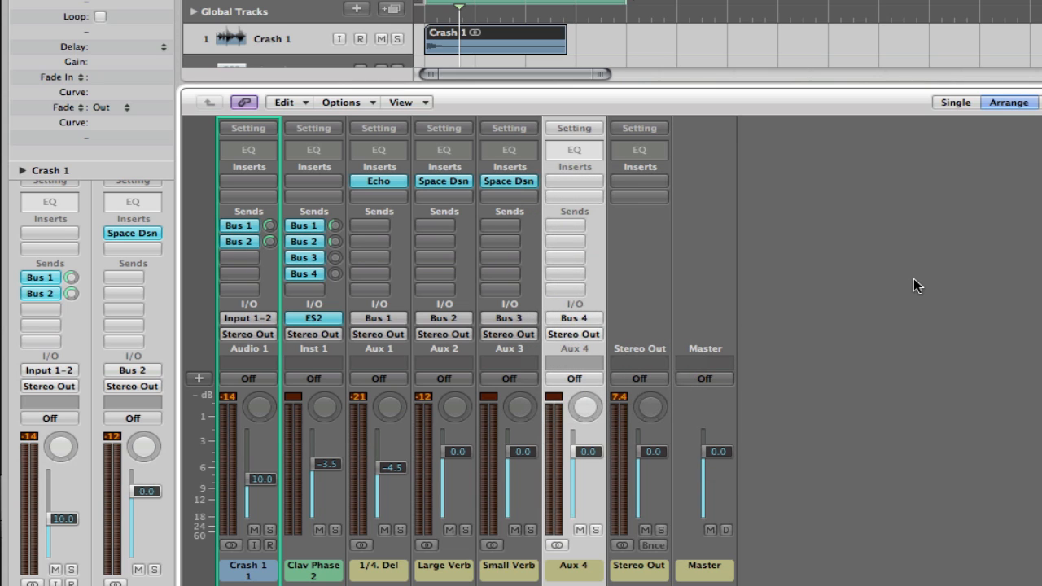